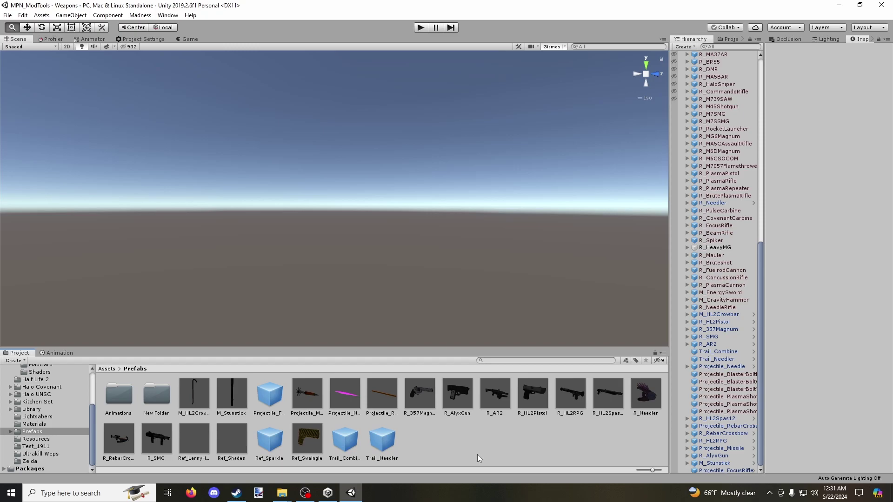
Create an empty GameObject in the Hierarchy and rename it Projectile_Test.
left_click(680, 47)
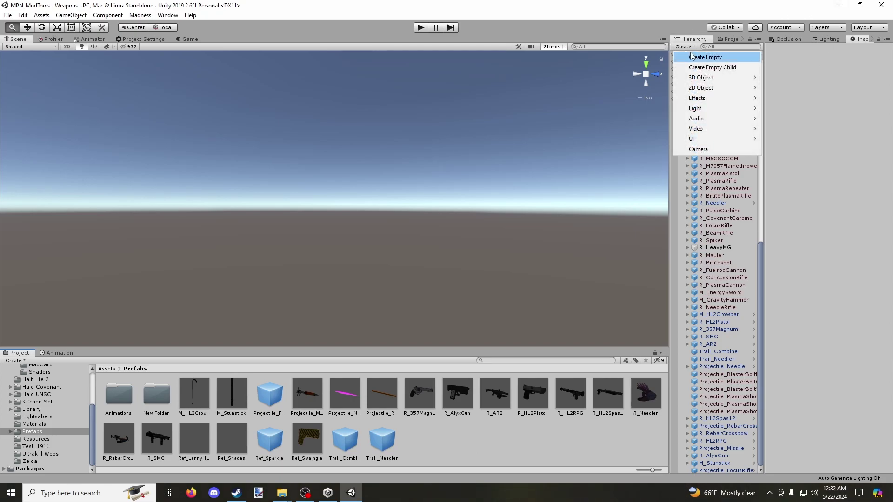
left_click(705, 57)
right_click(729, 471)
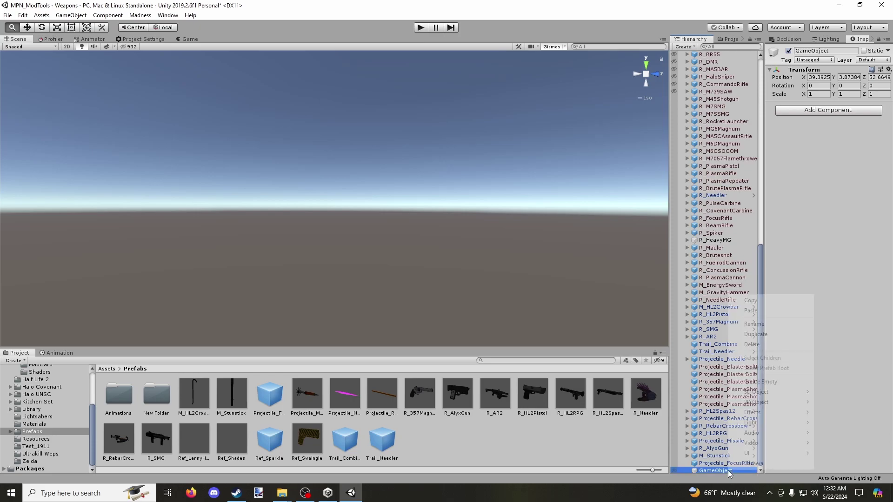
left_click(760, 326)
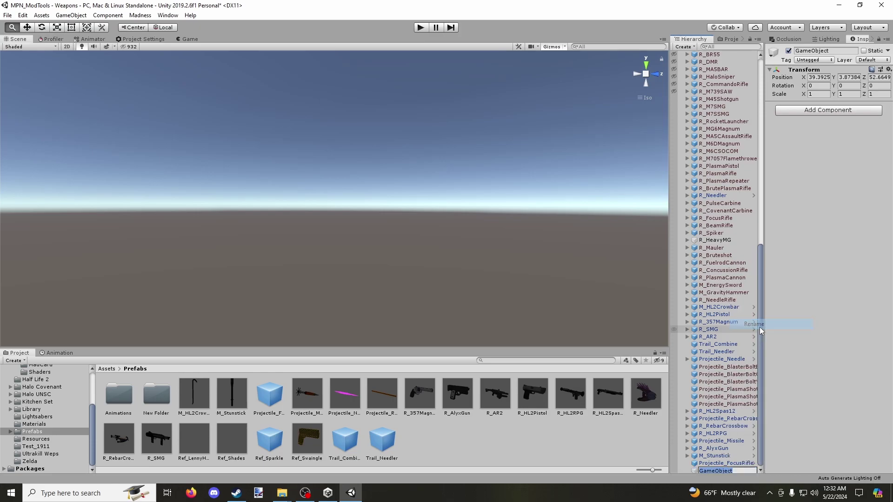
type("Projectile_Test")
key("Return")
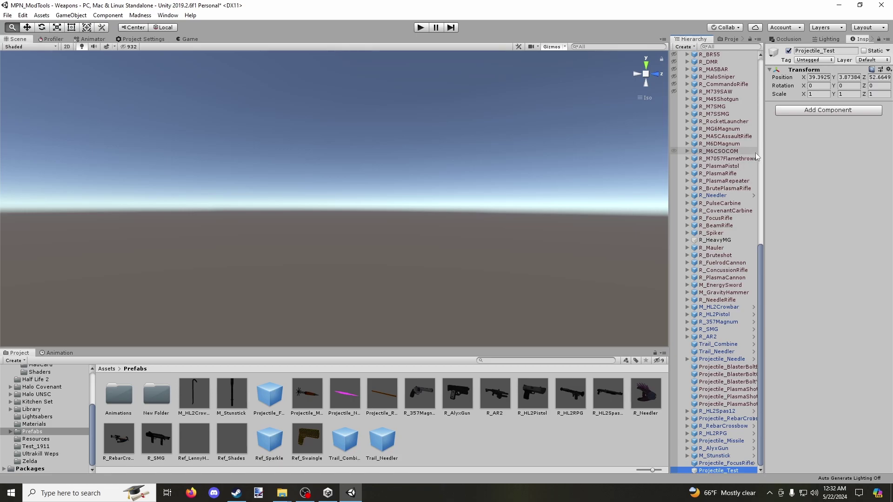
Add a Trail Renderer to Projectile_Test and drag it in the Scene view to preview its magenta trail.
left_click(808, 112)
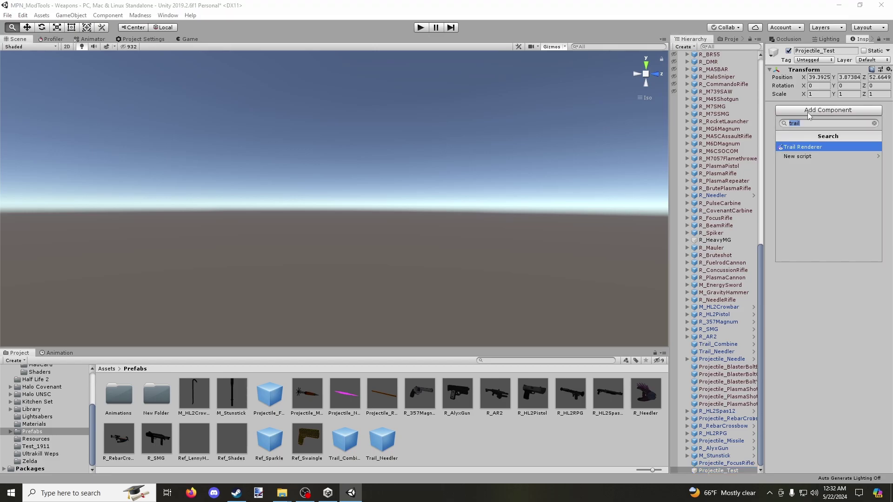
key("BackSpace")
type("tra")
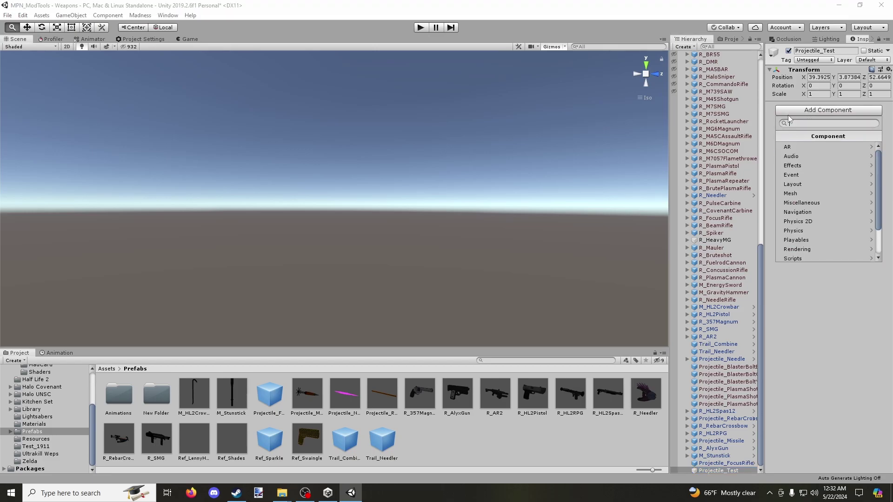
type("il")
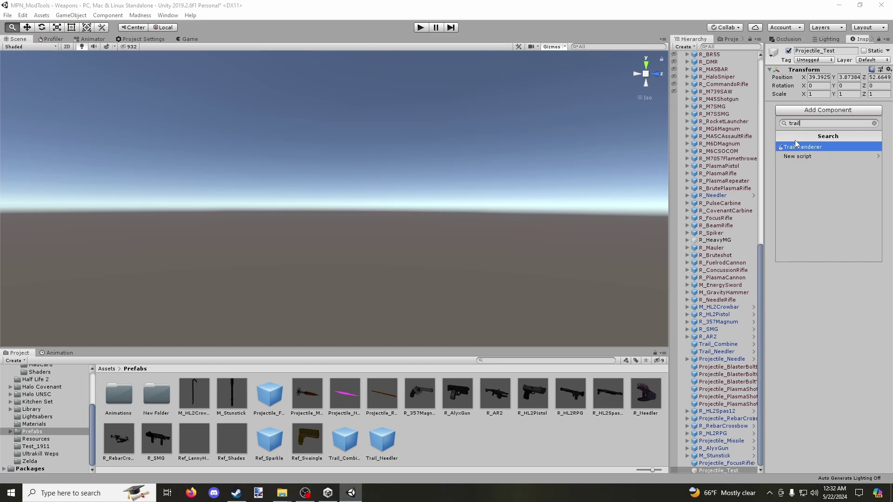
left_click(797, 147)
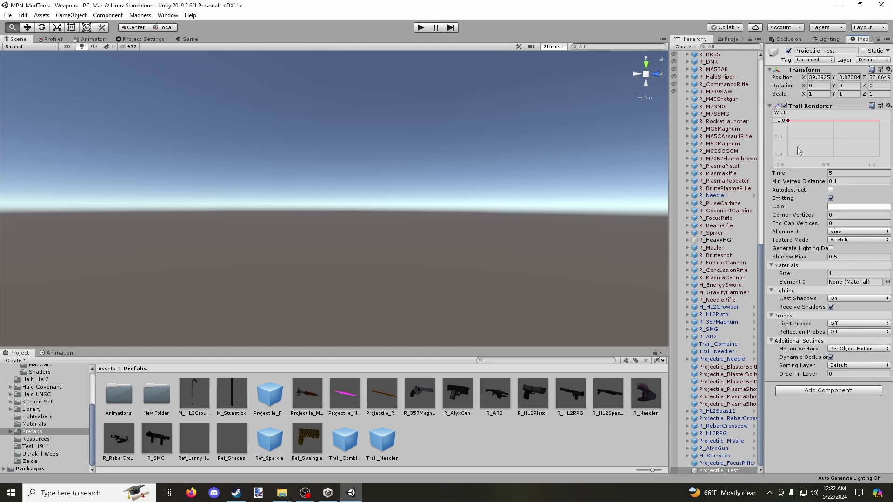
left_click(27, 29)
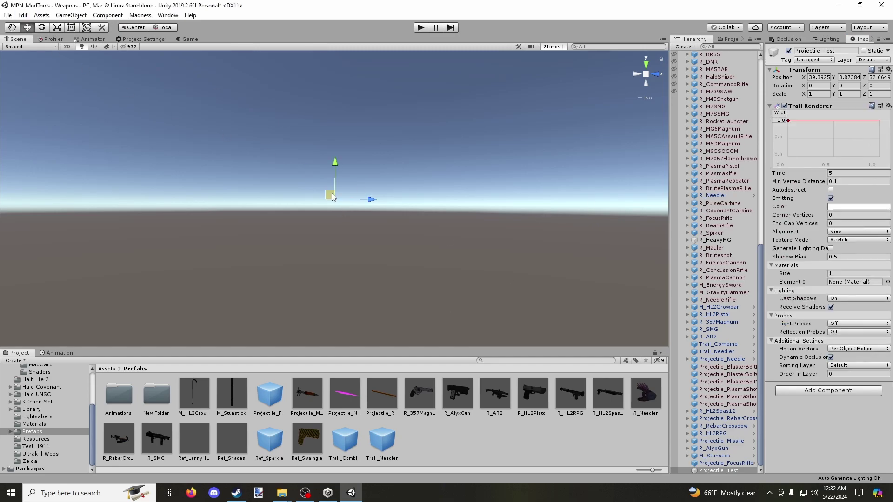
mouse_move(332, 196)
left_mouse_down()
mouse_move(293, 199)
mouse_move(263, 174)
mouse_move(292, 141)
mouse_move(349, 125)
mouse_move(375, 141)
mouse_move(415, 212)
mouse_move(439, 228)
mouse_move(478, 224)
mouse_move(489, 201)
mouse_move(485, 159)
mouse_move(467, 131)
mouse_move(411, 104)
mouse_move(344, 97)
mouse_move(285, 94)
mouse_move(217, 109)
mouse_move(166, 139)
mouse_move(159, 169)
mouse_move(167, 196)
mouse_move(204, 254)
mouse_move(239, 274)
mouse_move(338, 301)
left_mouse_up()
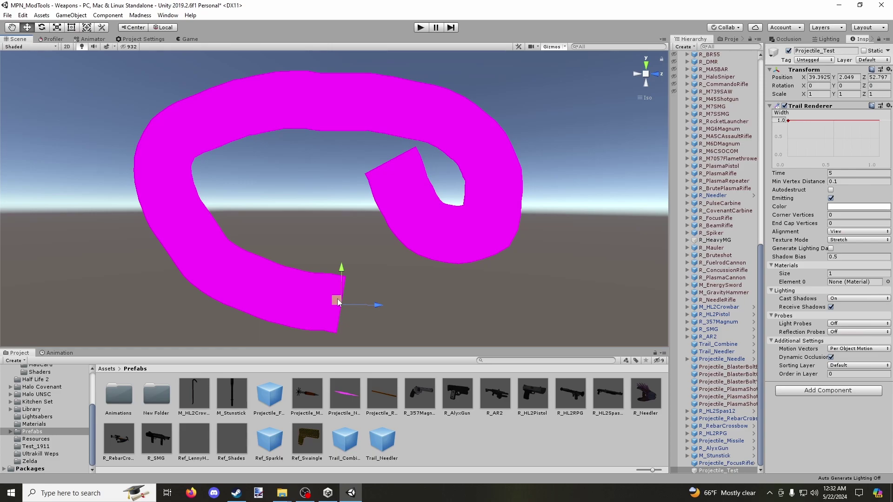
Lower the width curve's starting key to about 0.19 and move the projectile to test.
left_click(789, 122)
left_click_drag(789, 122, 791, 153)
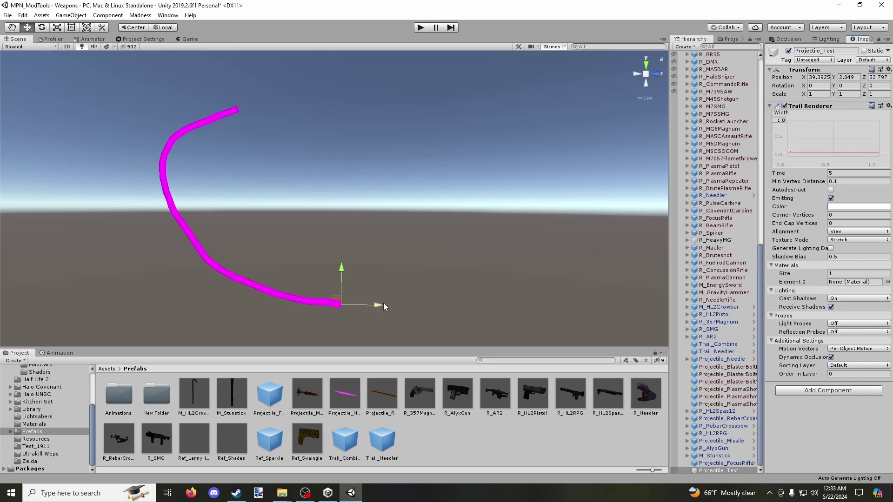
left_click_drag(336, 299, 475, 184)
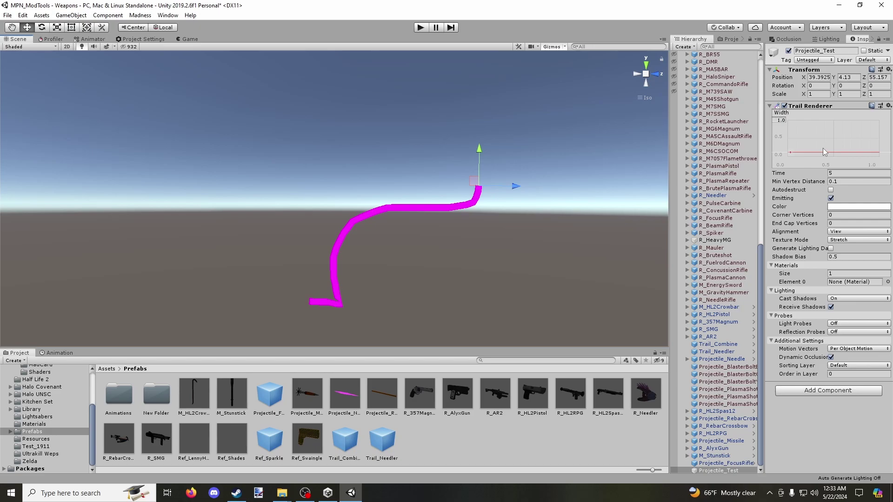
Add a width curve key at about 0.33, nudge the first key, and preview the trail.
right_click(798, 154)
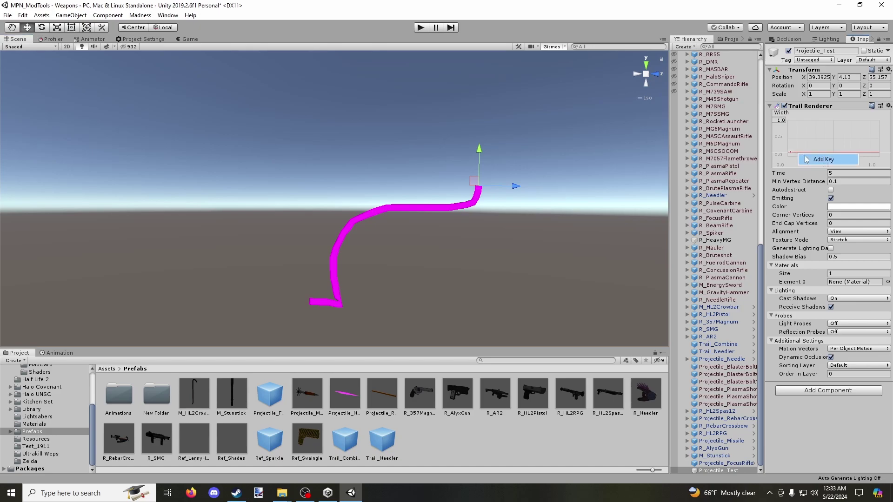
left_click(806, 160)
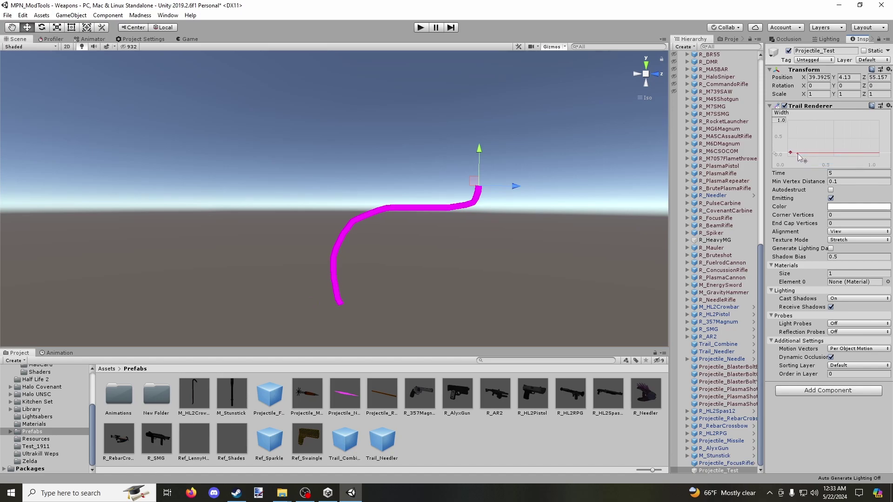
mouse_move(798, 153)
left_mouse_down()
mouse_move(875, 131)
mouse_move(792, 155)
left_mouse_up()
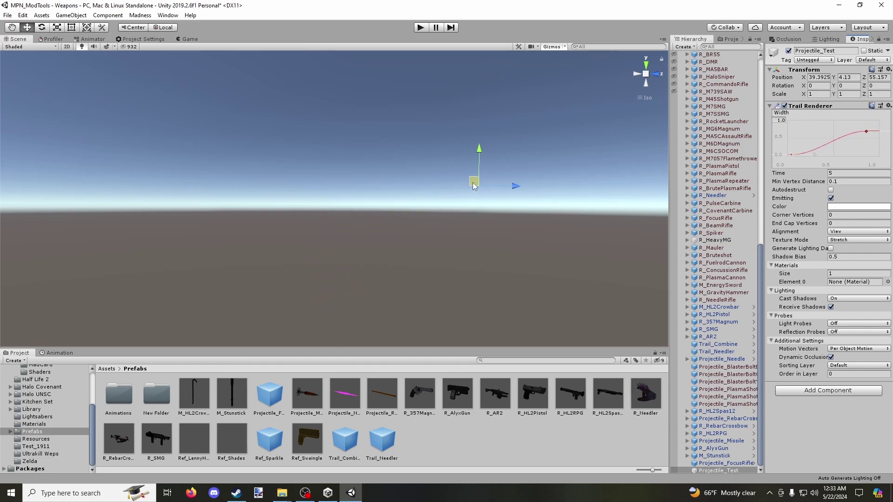
mouse_move(474, 185)
left_mouse_down()
mouse_move(236, 185)
mouse_move(229, 156)
mouse_move(296, 117)
mouse_move(425, 127)
mouse_move(561, 165)
mouse_move(595, 193)
left_mouse_up()
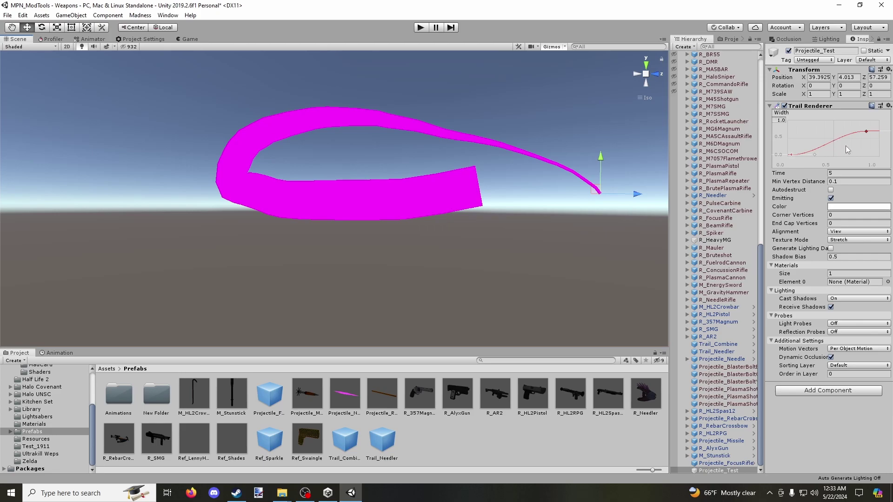
mouse_move(791, 156)
left_mouse_down()
mouse_move(863, 141)
mouse_move(789, 141)
left_mouse_up()
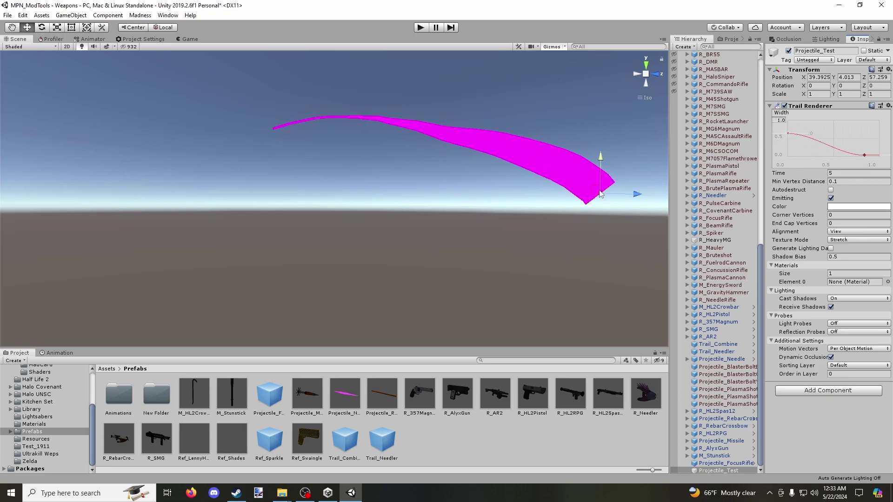
mouse_move(597, 189)
left_mouse_down()
mouse_move(541, 222)
mouse_move(405, 212)
mouse_move(265, 157)
mouse_move(200, 149)
mouse_move(185, 206)
mouse_move(229, 246)
mouse_move(287, 235)
mouse_move(350, 142)
mouse_move(434, 113)
mouse_move(481, 151)
mouse_move(491, 185)
left_mouse_up()
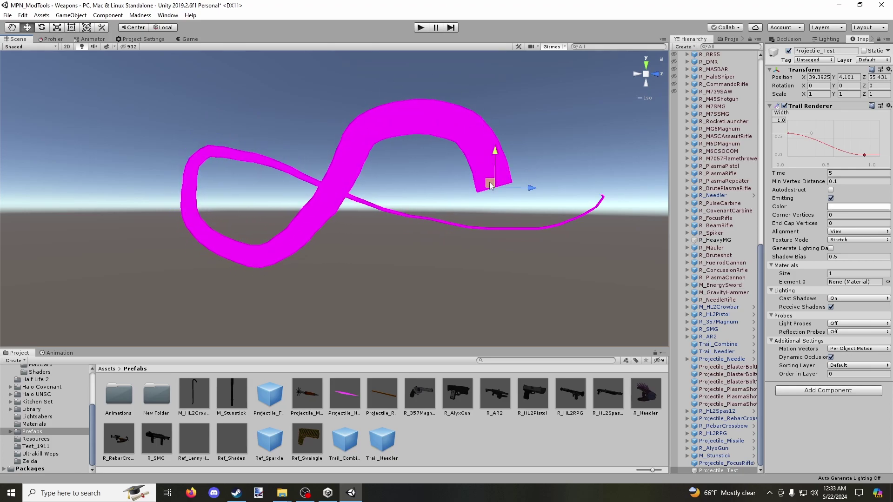
Add a width key raised to 0.75, adjust the last key, and sweep the projectile to preview.
right_click(814, 139)
left_click(820, 145)
left_click_drag(814, 139, 870, 139)
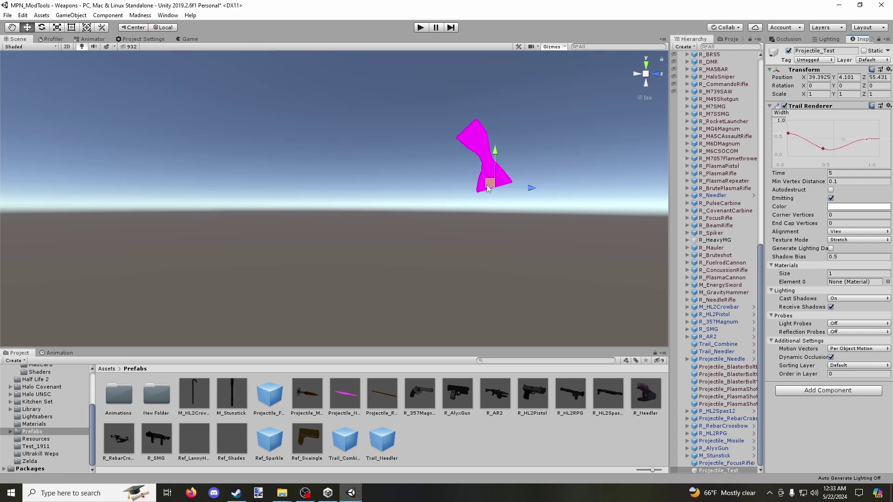
left_click_drag(489, 183, 342, 146)
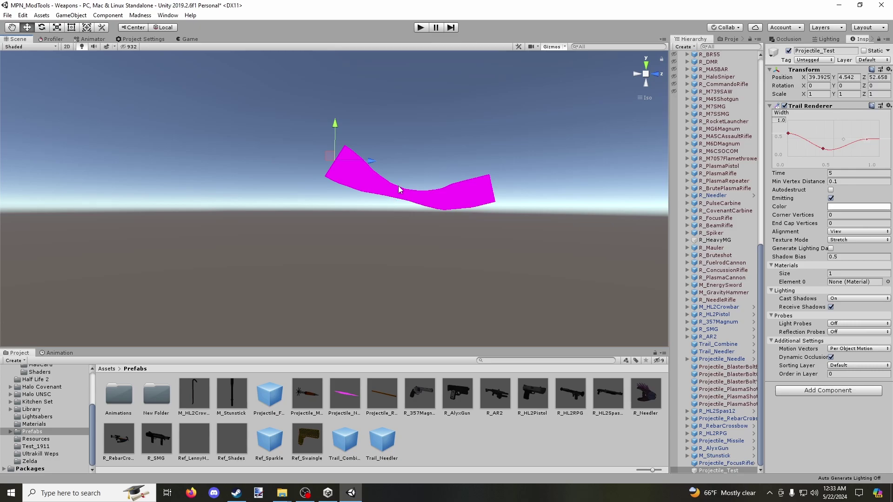
left_click_drag(867, 139, 826, 143)
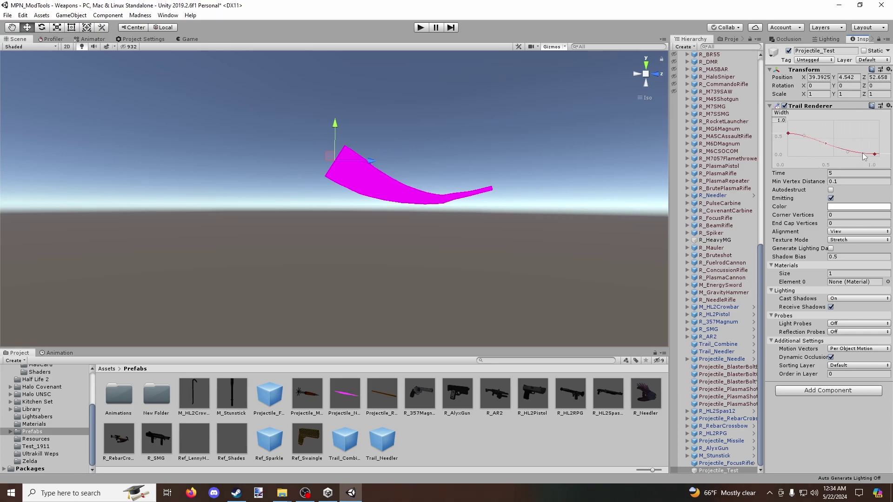
mouse_move(327, 161)
left_mouse_down()
mouse_move(222, 100)
mouse_move(216, 209)
mouse_move(360, 206)
mouse_move(444, 255)
mouse_move(572, 193)
mouse_move(515, 146)
mouse_move(407, 156)
mouse_move(340, 102)
left_mouse_up()
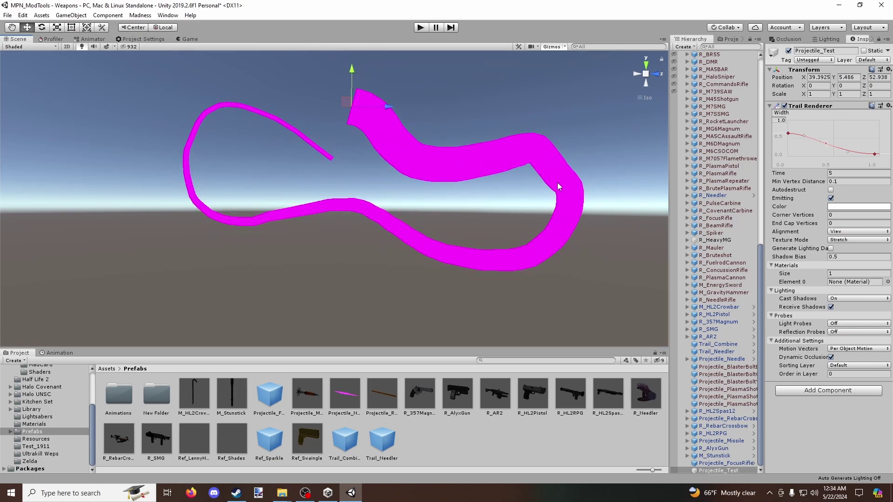
Lower a width key to about 0.31 and pull the first key near zero, previewing the tapered trail.
mouse_move(788, 134)
left_mouse_down()
mouse_move(811, 143)
mouse_move(800, 142)
mouse_move(801, 154)
mouse_move(797, 139)
left_mouse_up()
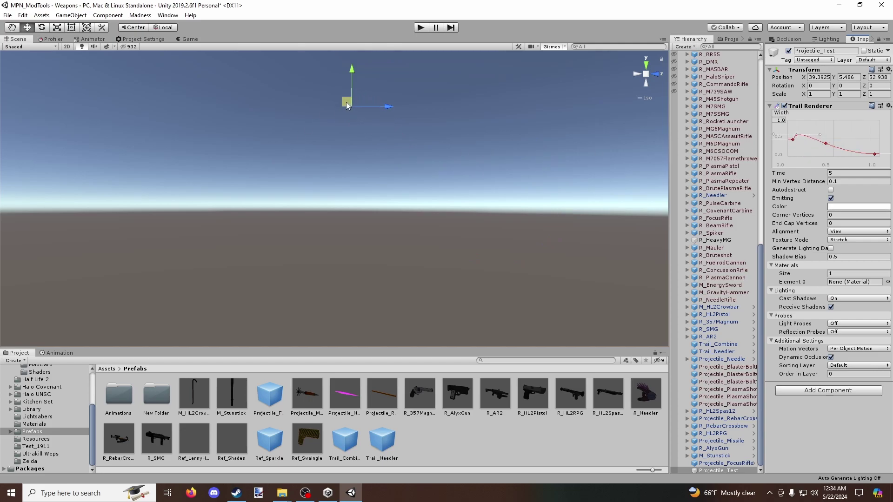
left_click_drag(346, 102, 305, 175)
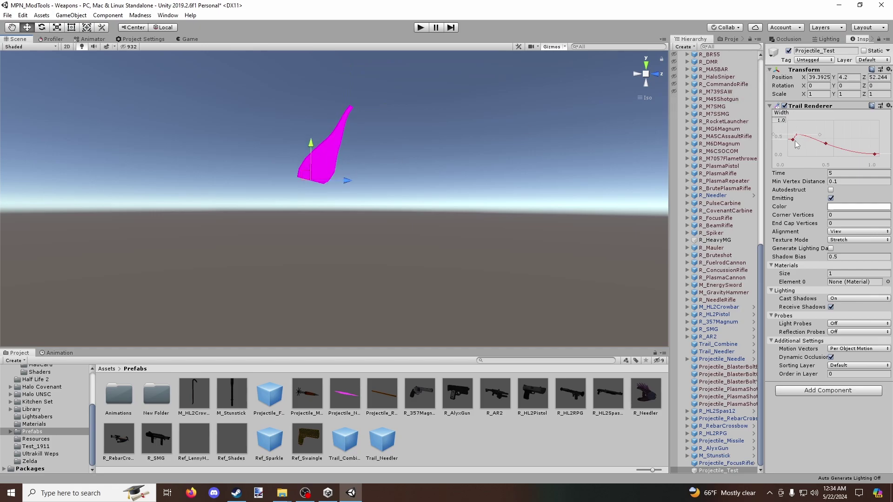
left_click_drag(796, 145, 801, 161)
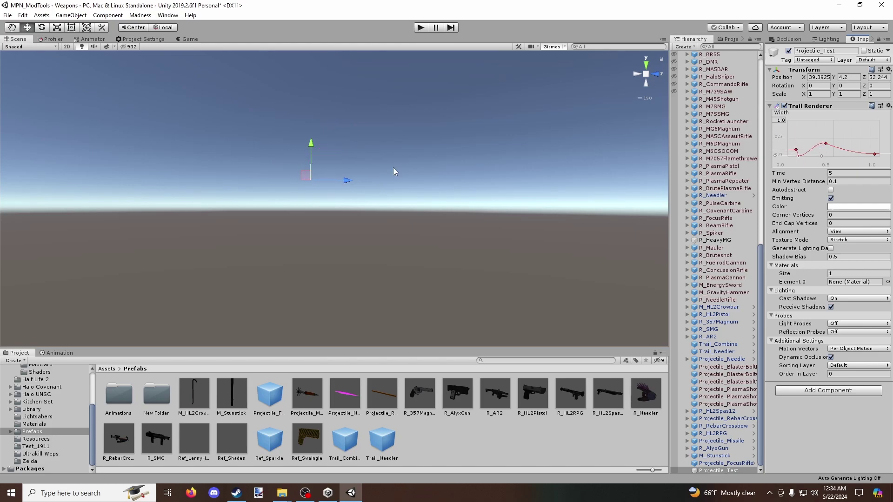
left_click_drag(305, 183, 474, 202)
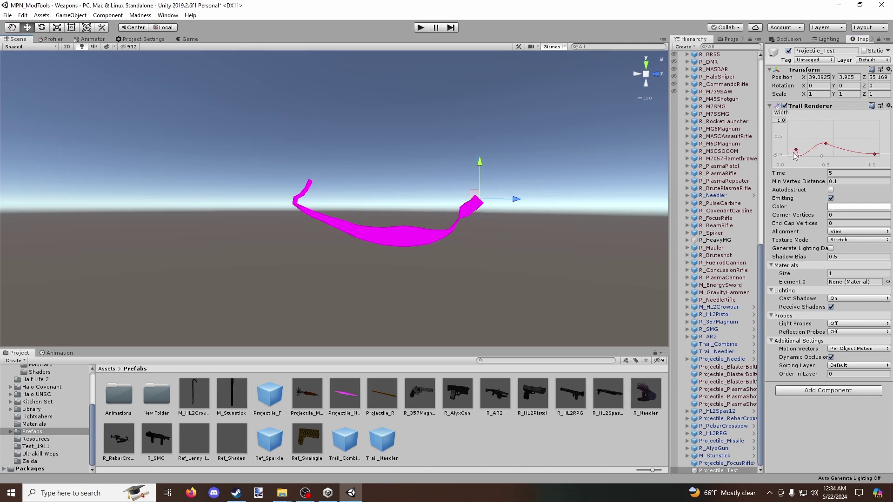
left_click_drag(796, 155, 793, 145)
left_click_drag(796, 149, 792, 147)
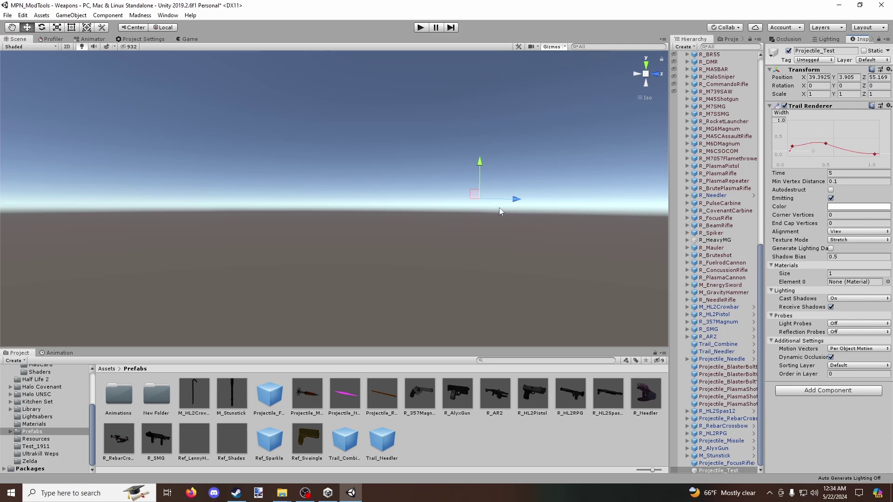
mouse_move(475, 194)
left_mouse_down()
mouse_move(378, 160)
mouse_move(300, 169)
mouse_move(275, 207)
mouse_move(226, 145)
mouse_move(255, 118)
left_mouse_up()
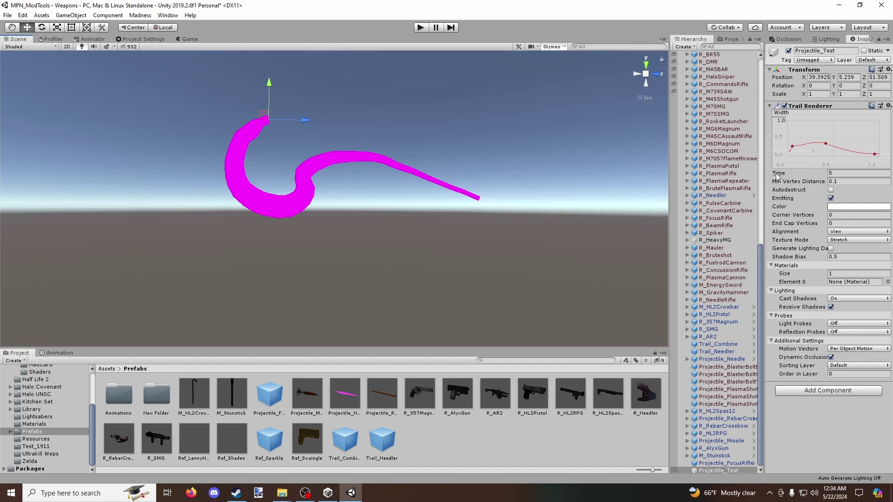
Set the Trail Renderer's Time to 0.1.
left_click(864, 174)
type("0")
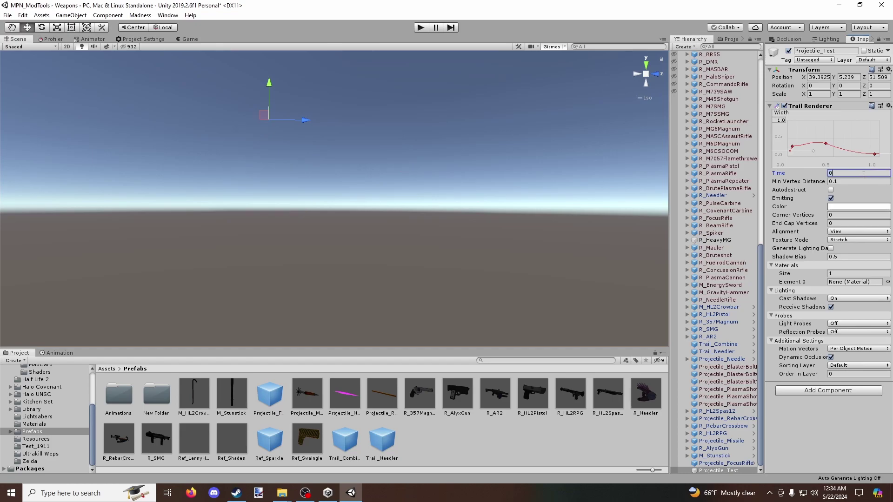
type(".1")
key("Tab")
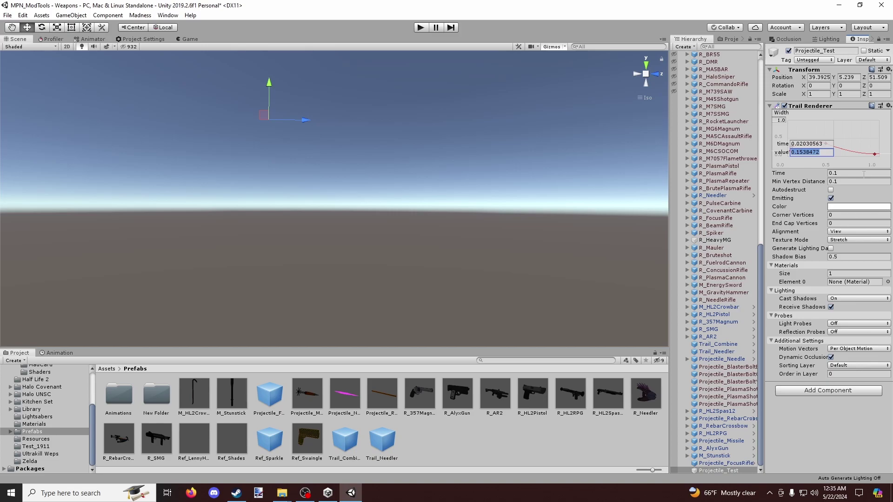
Deselect Projectile_Test and create a material named TestProjectile in the Halo Covenant project folder.
left_click(447, 451)
scroll(57, 409, "up", 3)
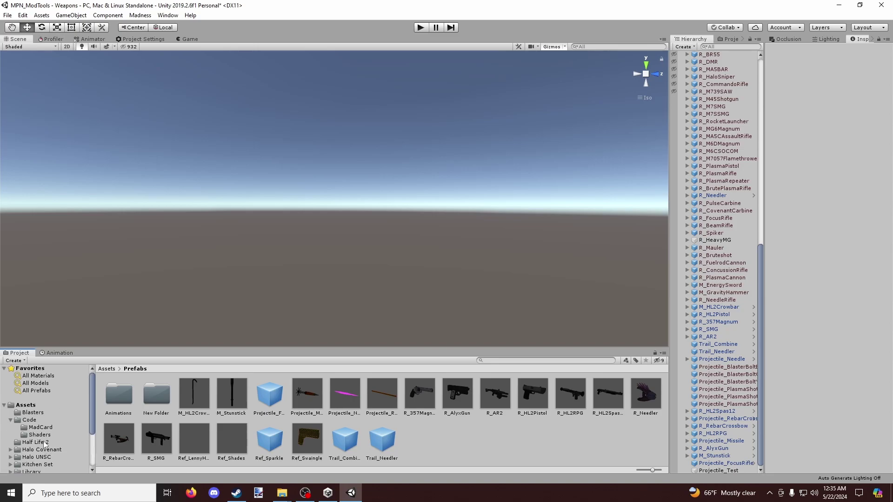
left_click(48, 450)
scroll(460, 450, "down", 3)
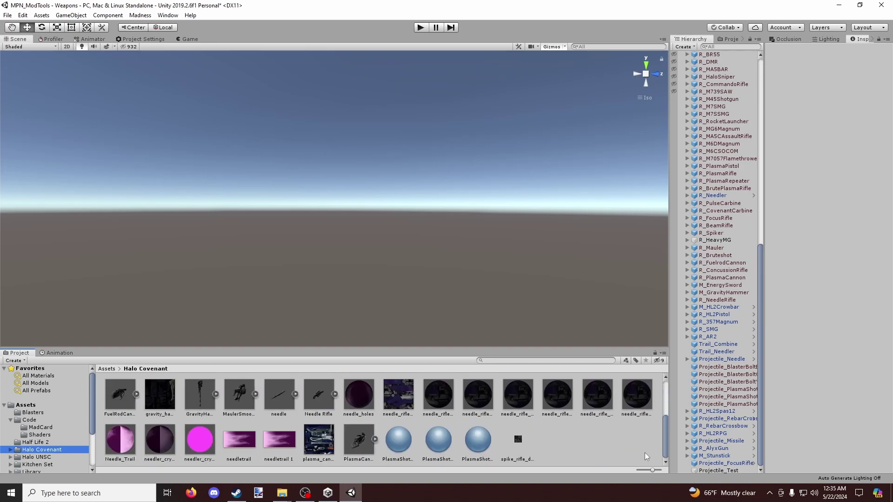
right_click(573, 448)
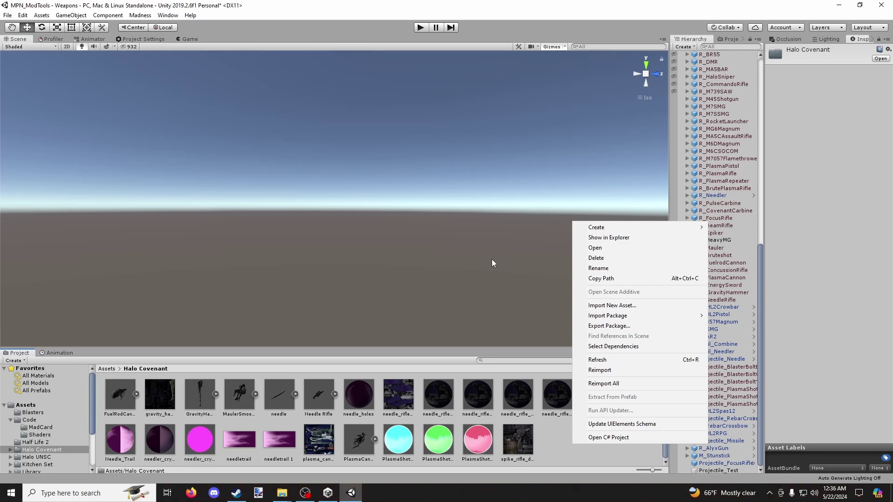
mouse_move(600, 228)
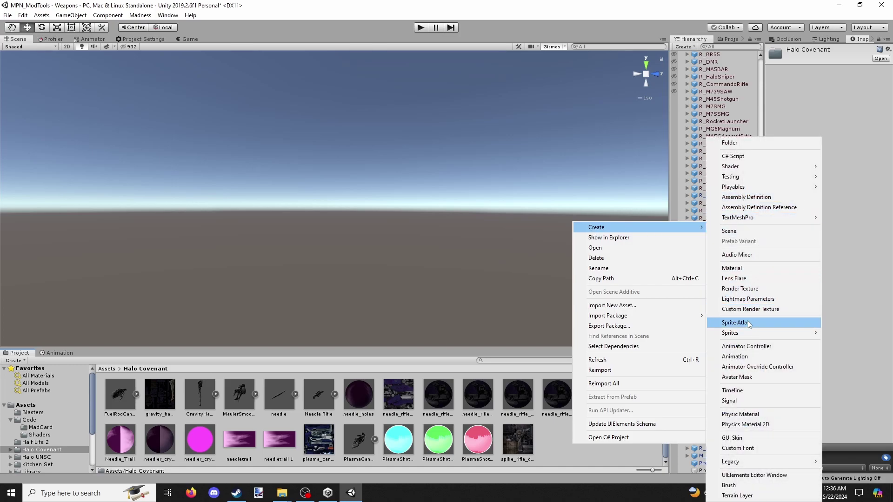
left_click(739, 273)
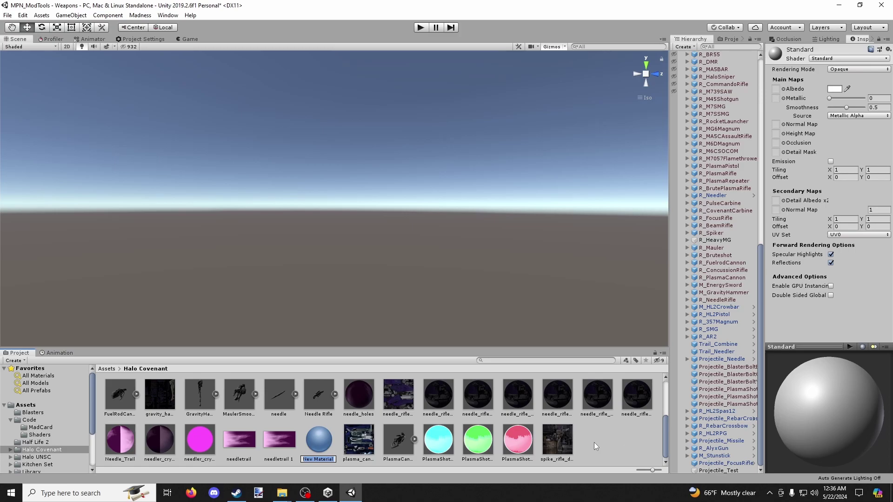
type("TestProjectile")
key("Return")
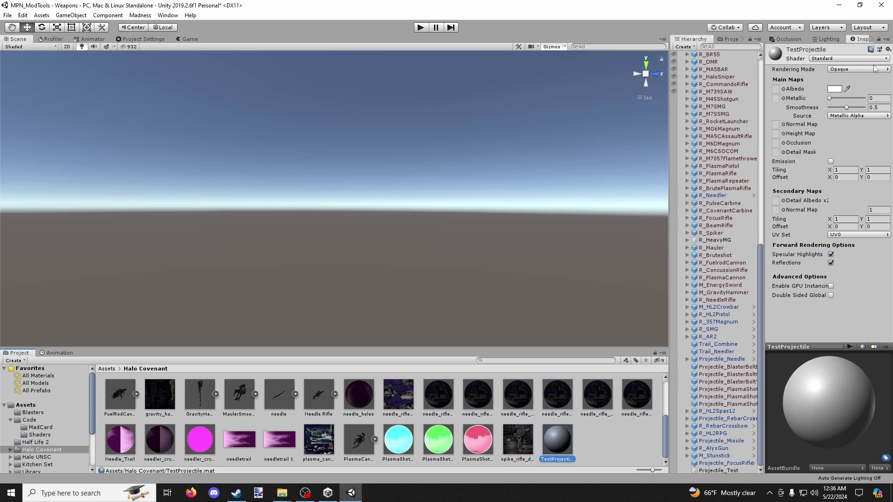
Set TestProjectile's shader to Madness > Unlit - Glass (Outline).
left_click(829, 59)
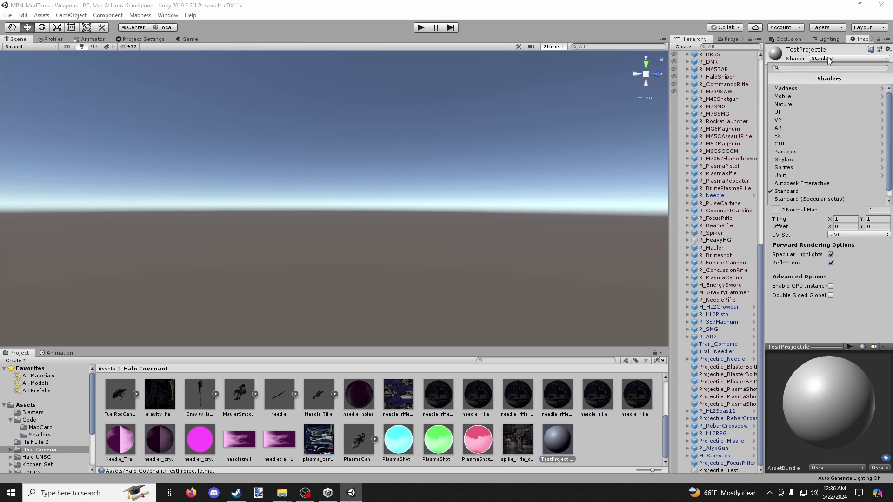
left_click(787, 89)
scroll(813, 124, "down", 3)
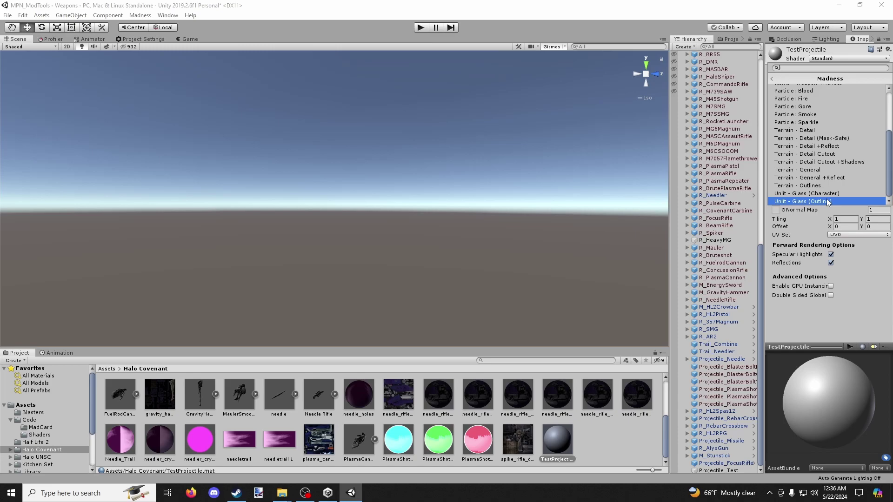
scroll(827, 200, "up", 3)
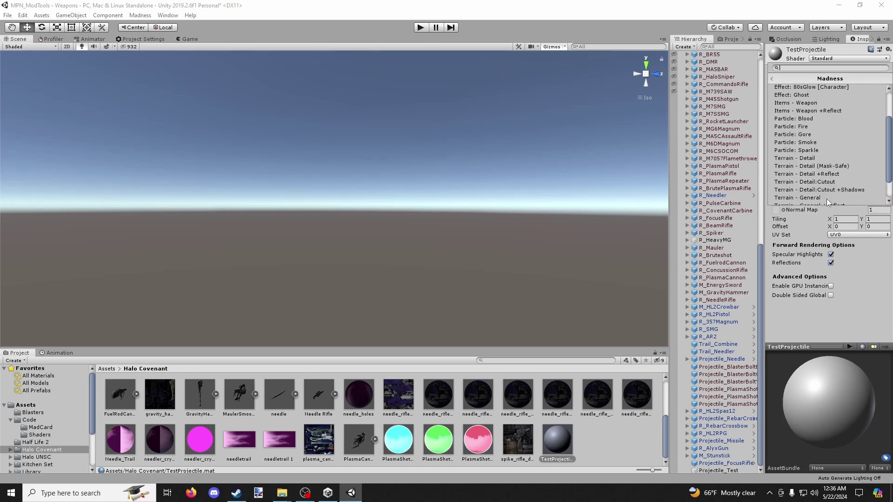
scroll(800, 116, "up", 2)
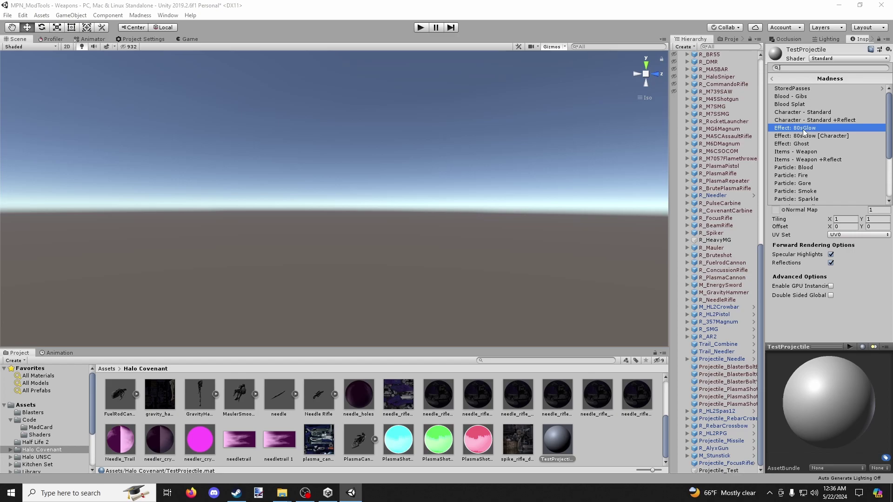
scroll(804, 134, "down", 3)
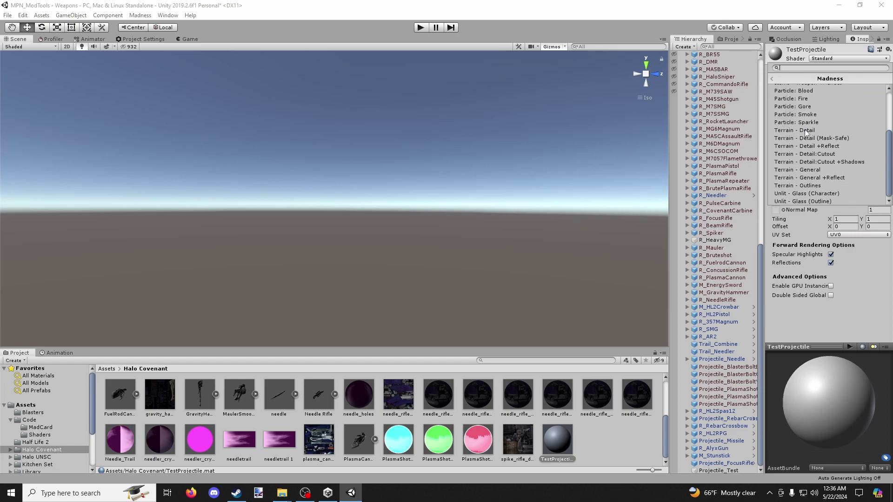
left_click(822, 202)
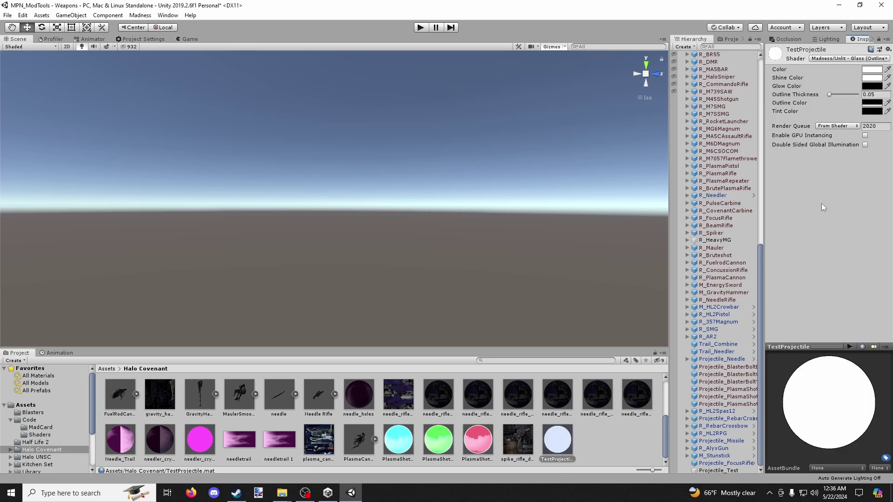
Set TestProjectile's Tint Color to teal 15BCA9 and its Outline Color to red.
left_click(872, 111)
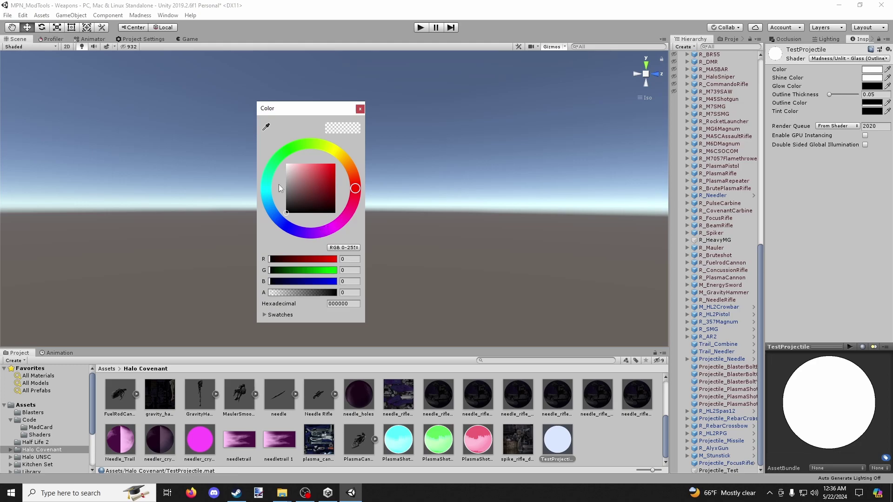
left_click(268, 181)
mouse_move(285, 182)
left_mouse_down()
mouse_move(340, 161)
mouse_move(332, 180)
left_mouse_up()
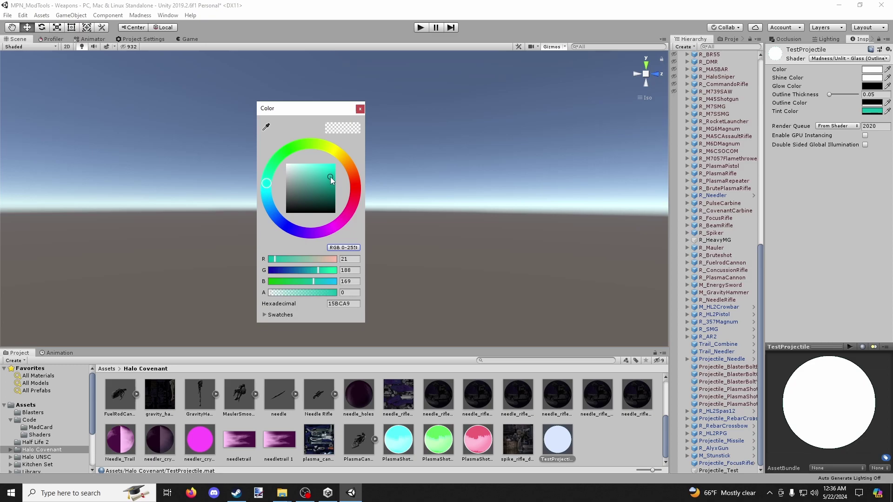
left_click(869, 102)
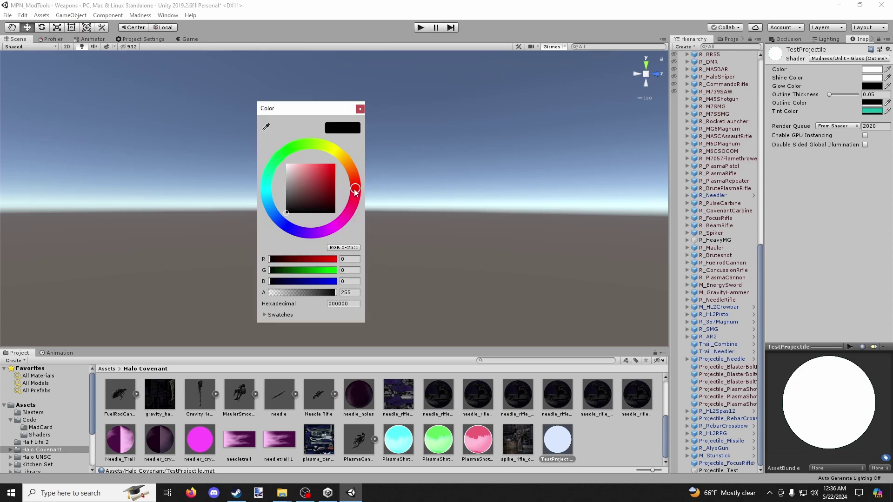
left_click_drag(321, 182, 377, 153)
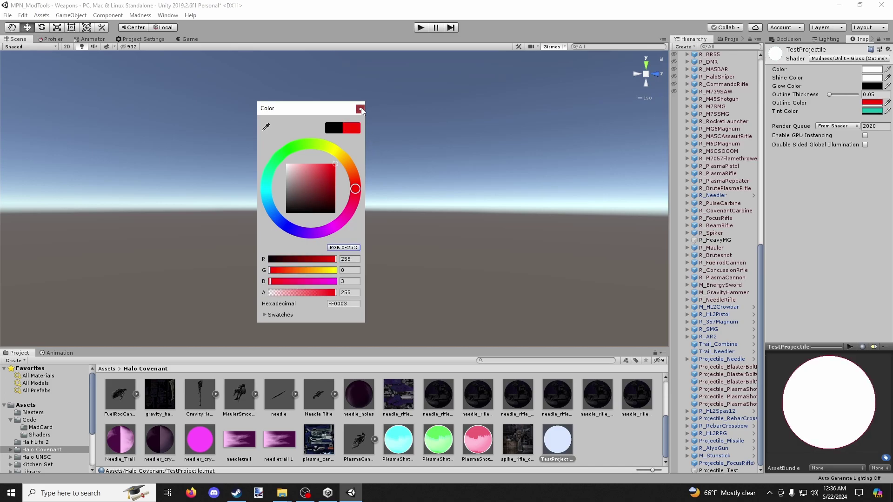
left_click(359, 109)
Reselect TestProjectile and paste the teal hex 14BCA9 into its main Color.
left_click(583, 448)
left_click(557, 440)
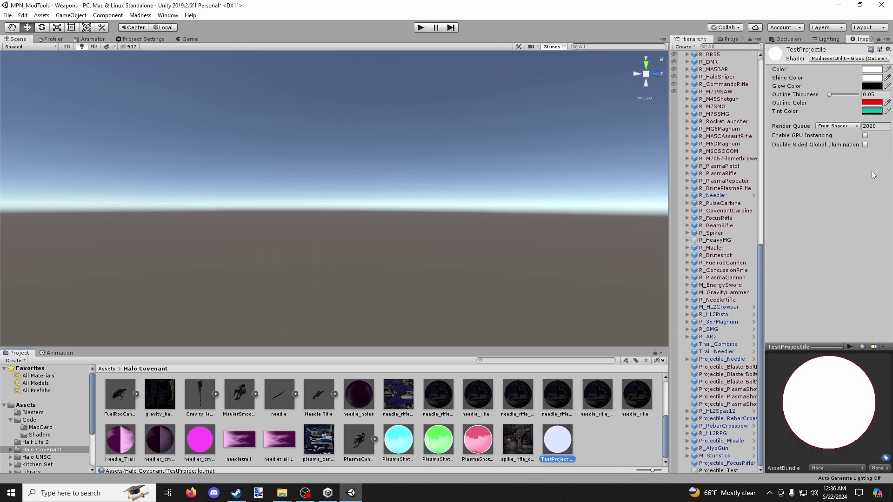
left_click(873, 69)
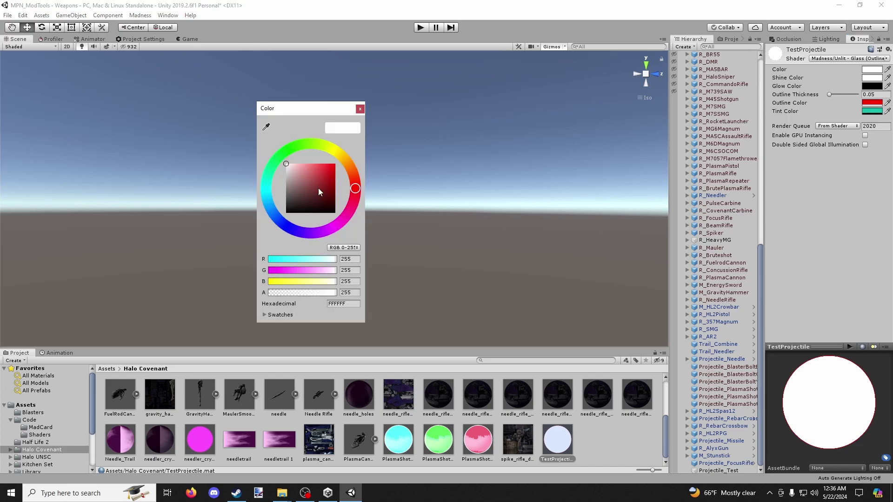
left_click(873, 112)
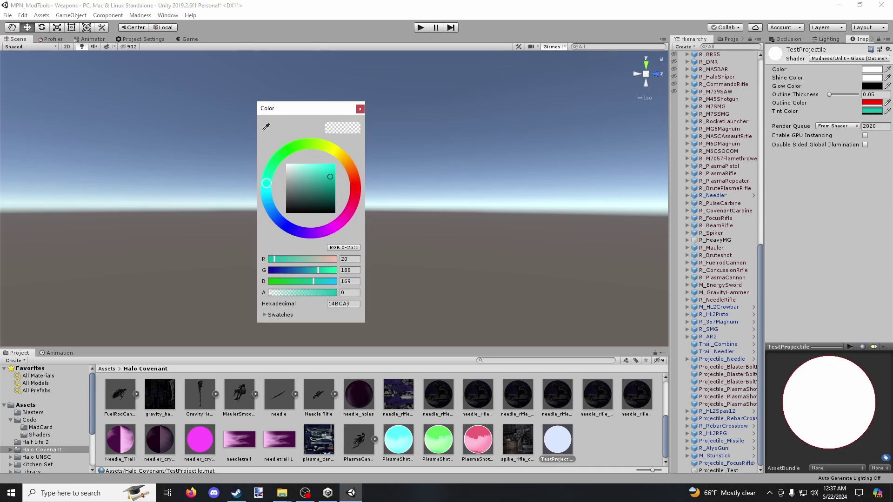
left_click(872, 69)
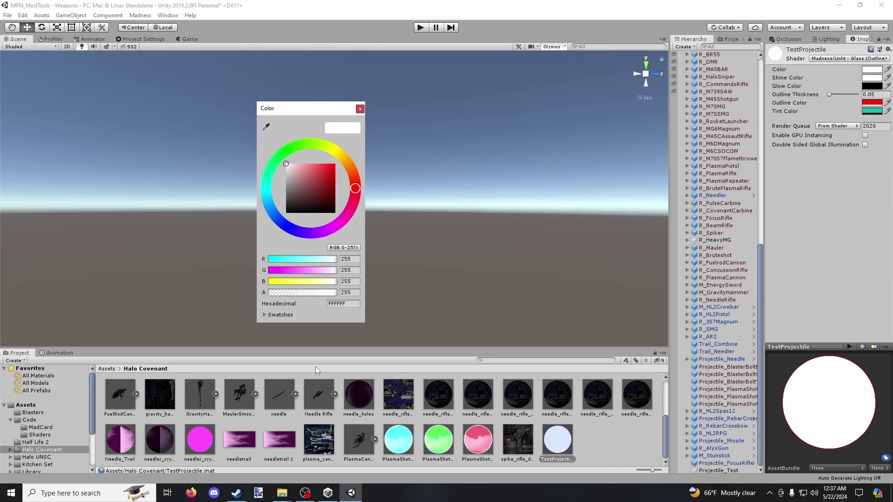
left_click(345, 303)
type("14BCA9")
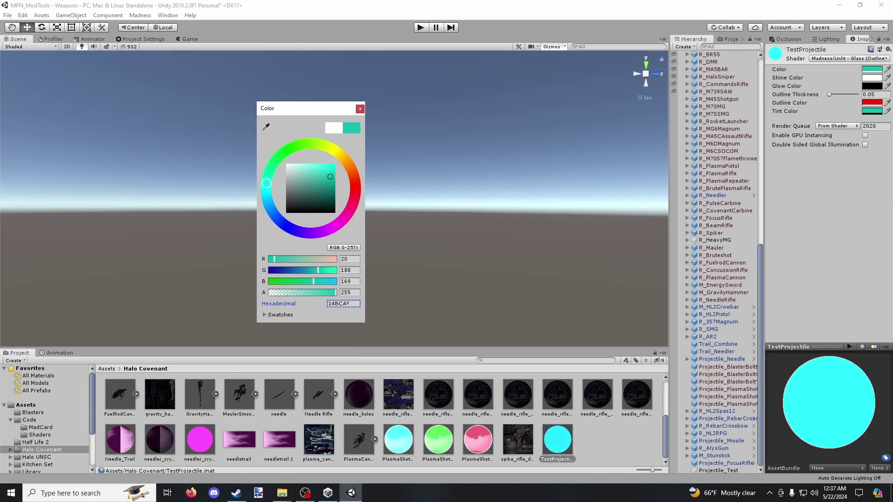
left_click(360, 109)
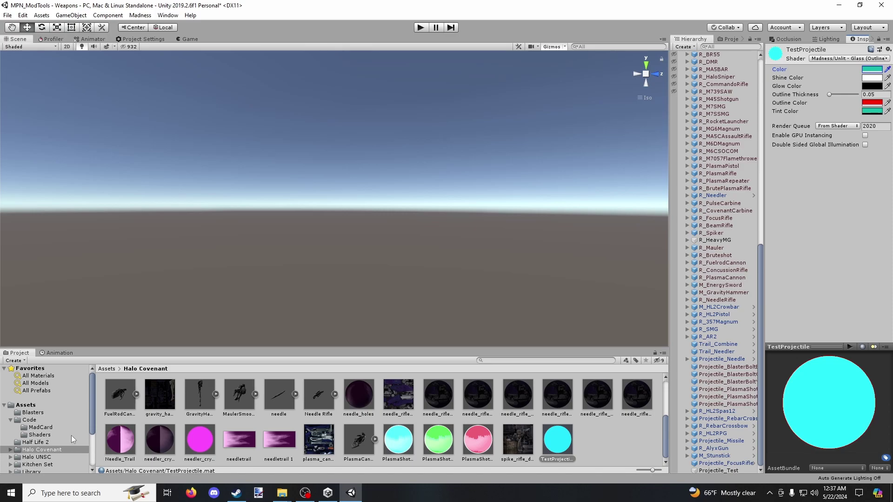
Drag TestProjectile onto Projectile_Test, lower the width curve's middle key, and preview the cyan outlined trail.
left_click_drag(559, 443, 709, 472)
left_click(709, 471)
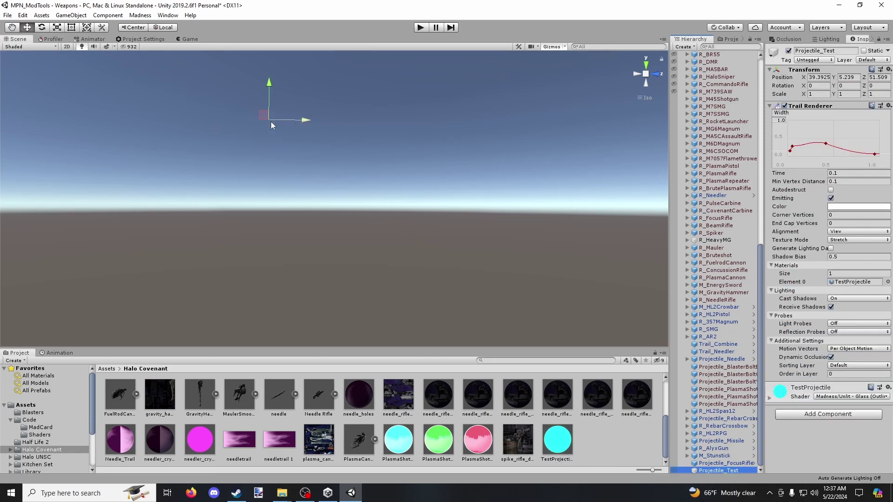
mouse_move(272, 120)
left_mouse_down()
mouse_move(275, 151)
mouse_move(361, 166)
mouse_move(465, 256)
mouse_move(425, 164)
mouse_move(251, 152)
mouse_move(228, 170)
mouse_move(181, 159)
mouse_move(482, 189)
mouse_move(289, 168)
mouse_move(288, 83)
mouse_move(534, 153)
mouse_move(225, 208)
mouse_move(205, 180)
left_mouse_up()
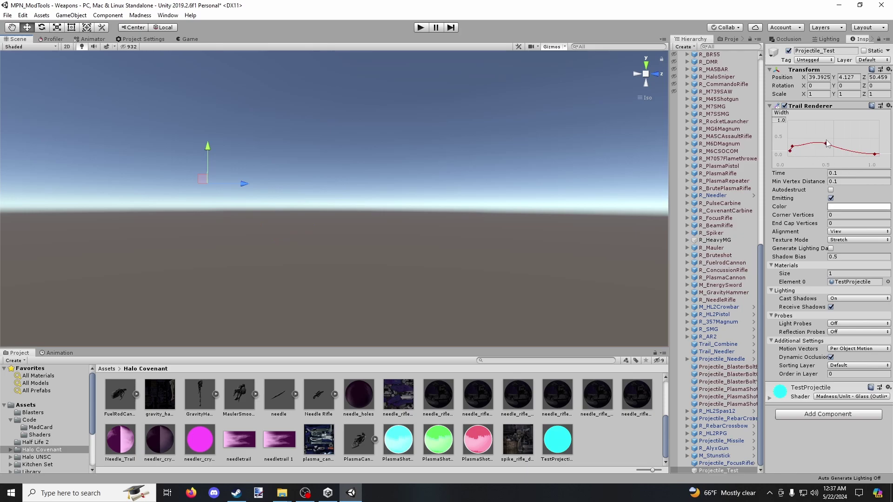
left_click_drag(825, 143, 832, 145)
left_click_drag(202, 179, 407, 149)
left_click(557, 444)
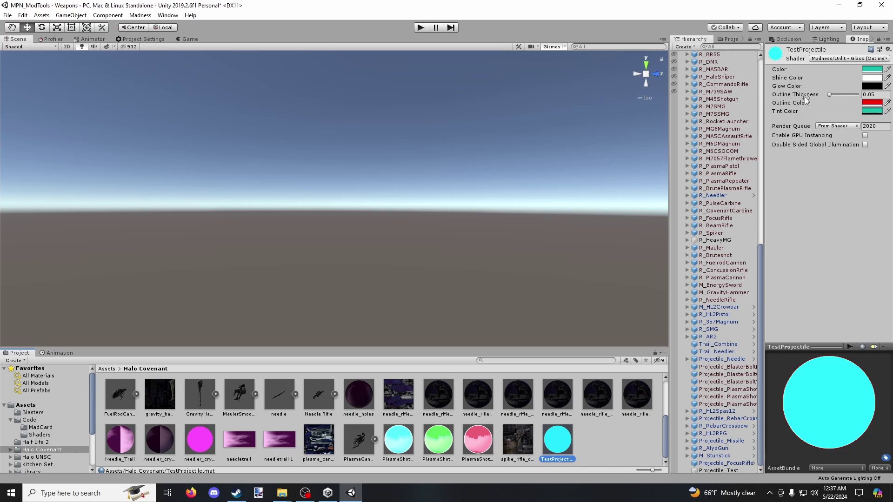
Switch TestProjectile's shader to Madness > Unlit - Glass (Character).
left_click(842, 58)
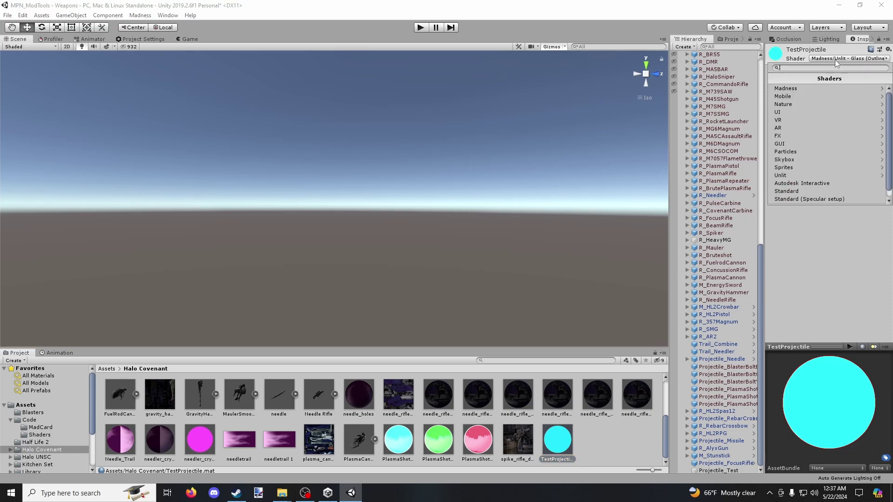
left_click(805, 88)
scroll(809, 121, "down", 4)
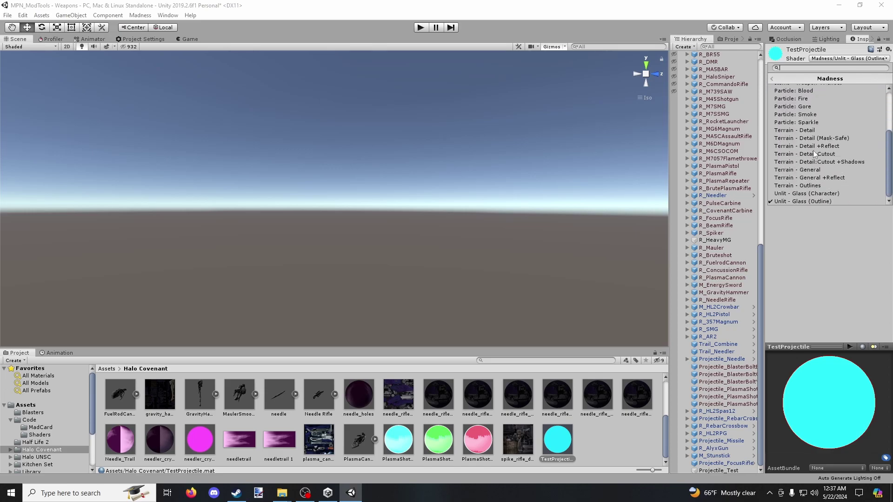
left_click(805, 194)
Try the Madness Effect: 80sGlow shader on TestProjectile.
left_click(823, 59)
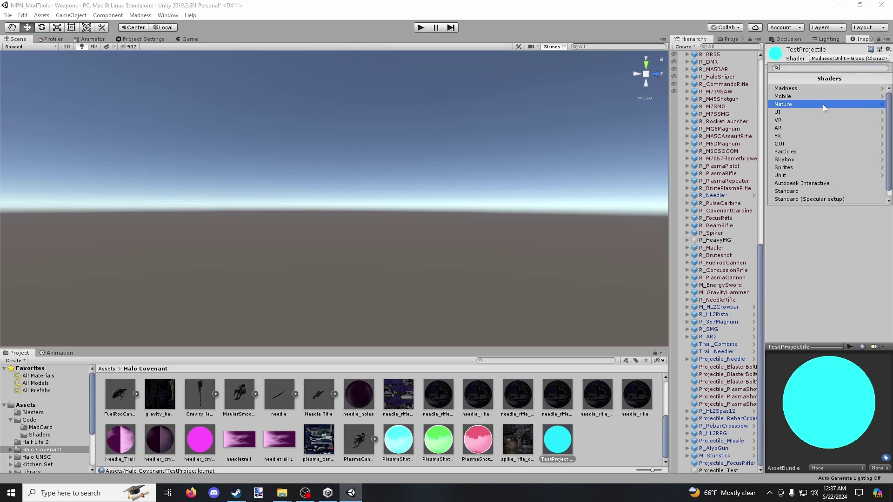
left_click(816, 89)
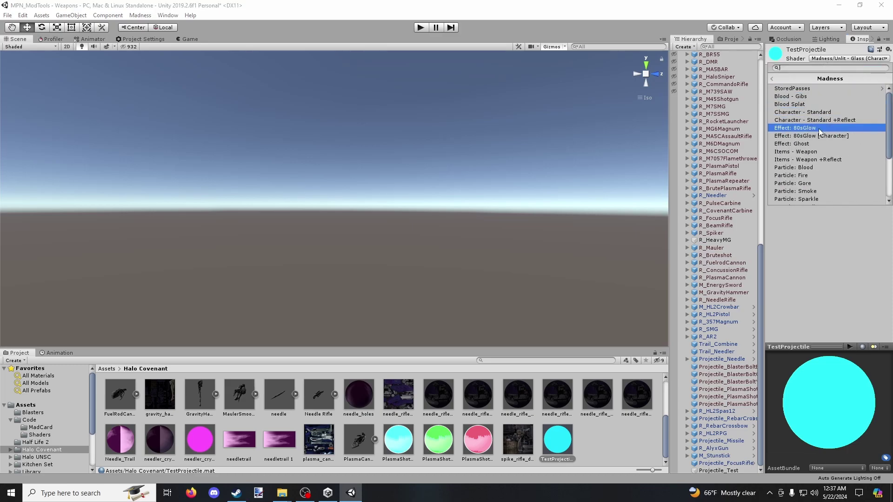
scroll(820, 132, "down", 3)
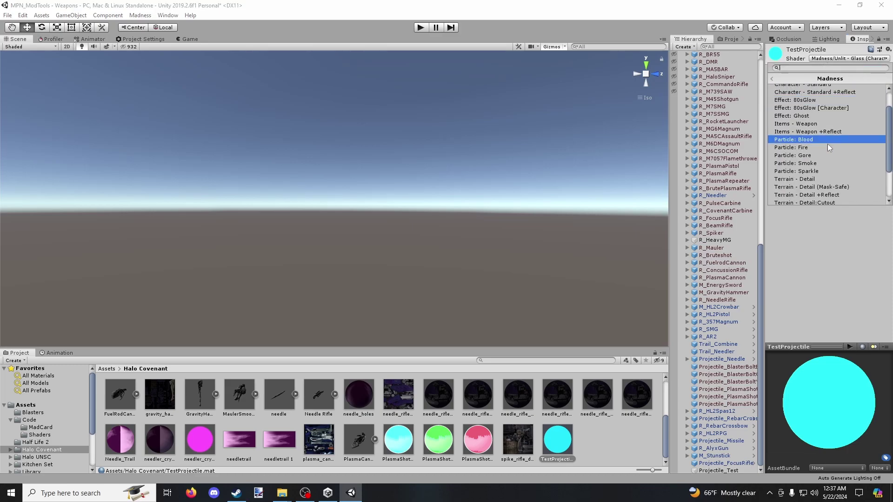
scroll(828, 146, "up", 2)
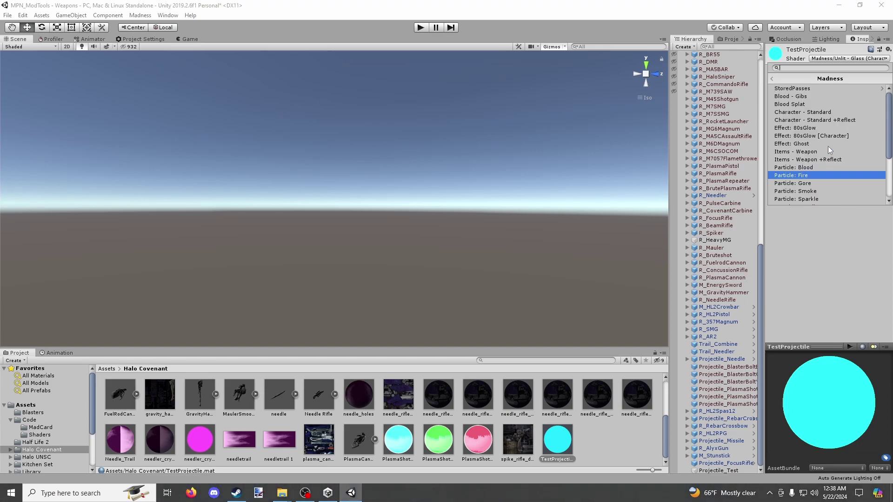
scroll(828, 146, "down", 2)
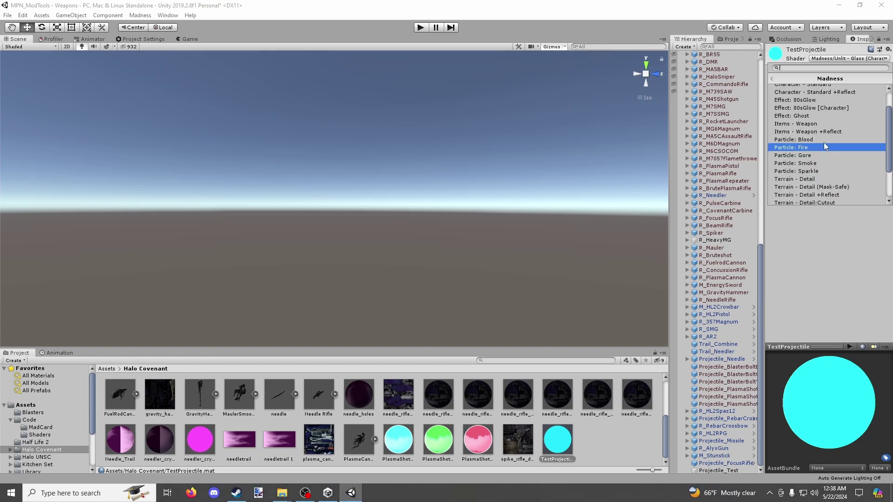
left_click(812, 99)
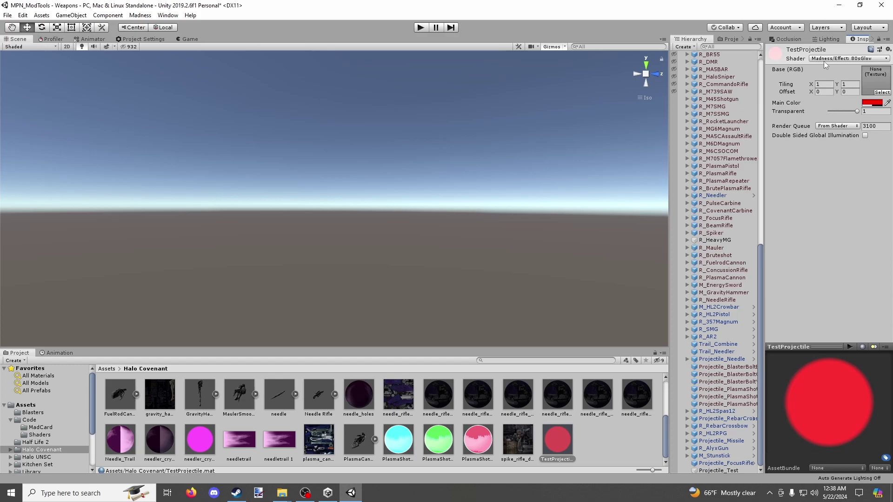
Apply the Madness > Character - Standard shader to TestProjectile.
left_click(827, 58)
left_click(814, 85)
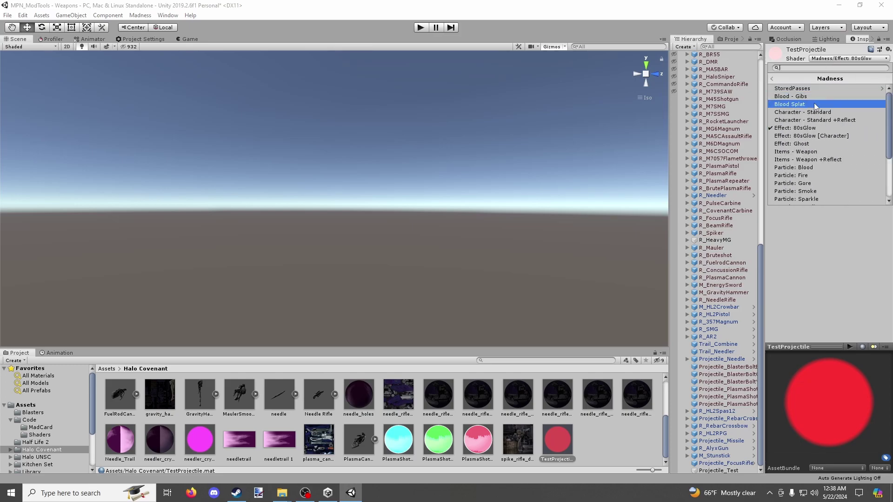
left_click(822, 112)
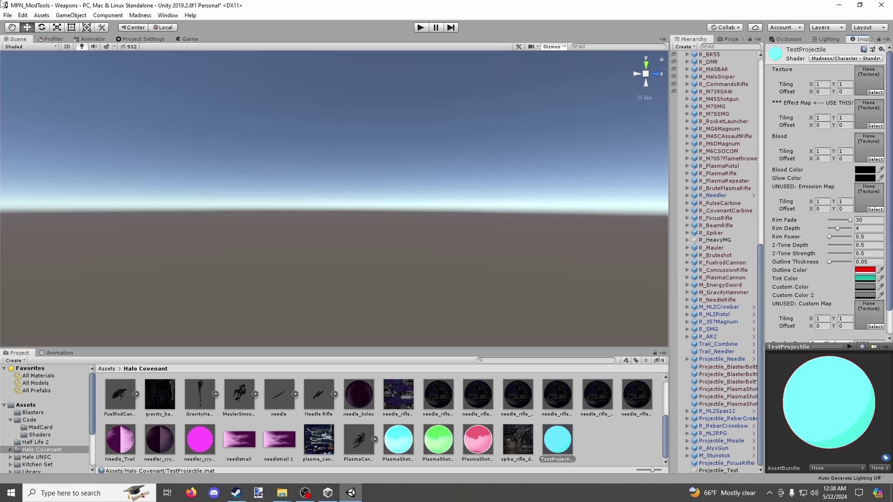
Drag Projectile_Test left to preview its cyan trail, then show the TestProjectile material's shader list.
left_click(719, 471)
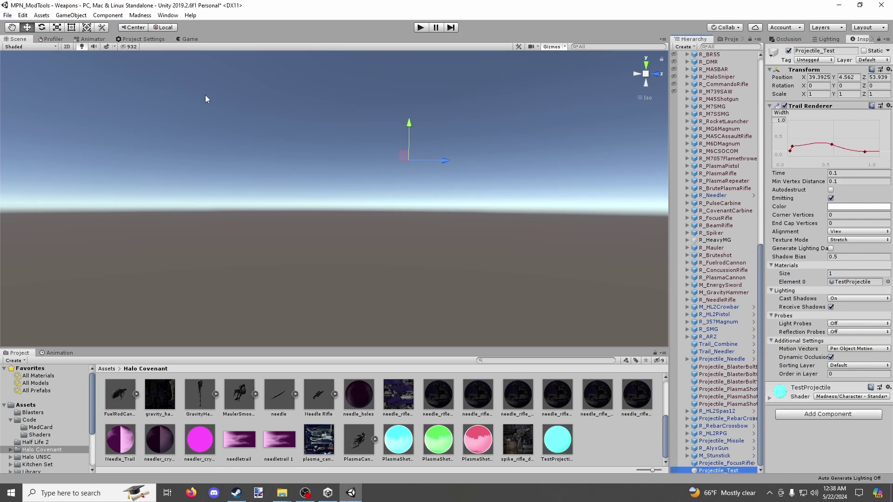
left_click_drag(414, 161, 482, 167)
left_click(572, 447)
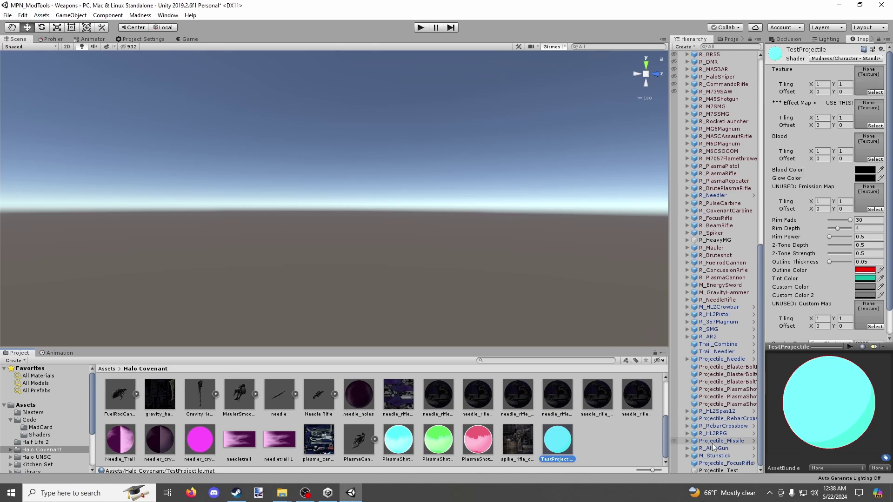
left_click(827, 59)
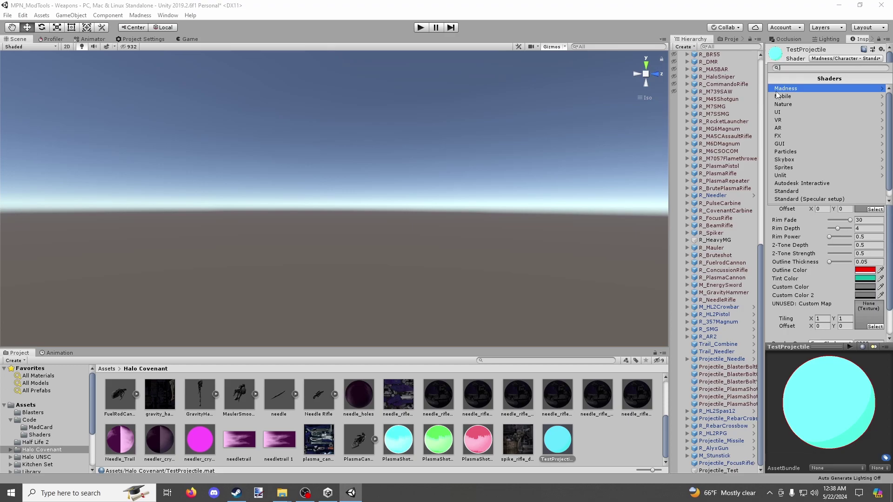
scroll(74, 437, "down", 3)
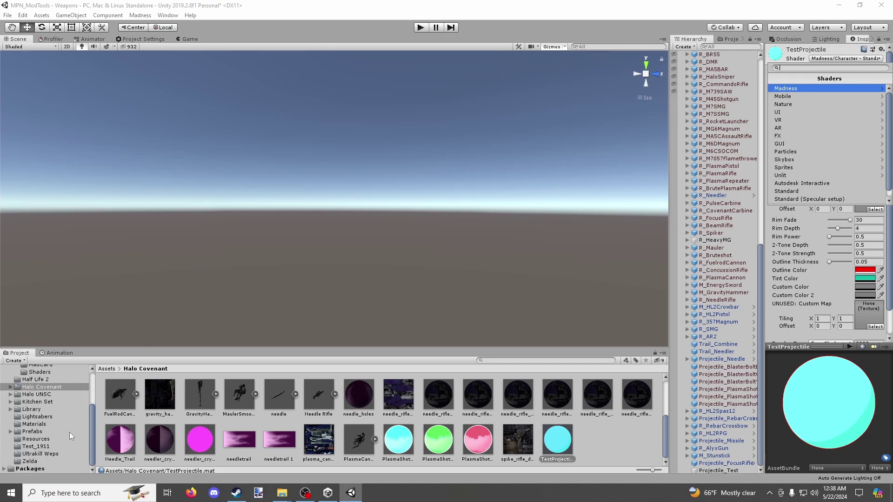
Set the Projectile_Test prefab's AssetBundle to armcannon in Resources > Prefabs.
left_click(25, 433)
left_click(33, 439)
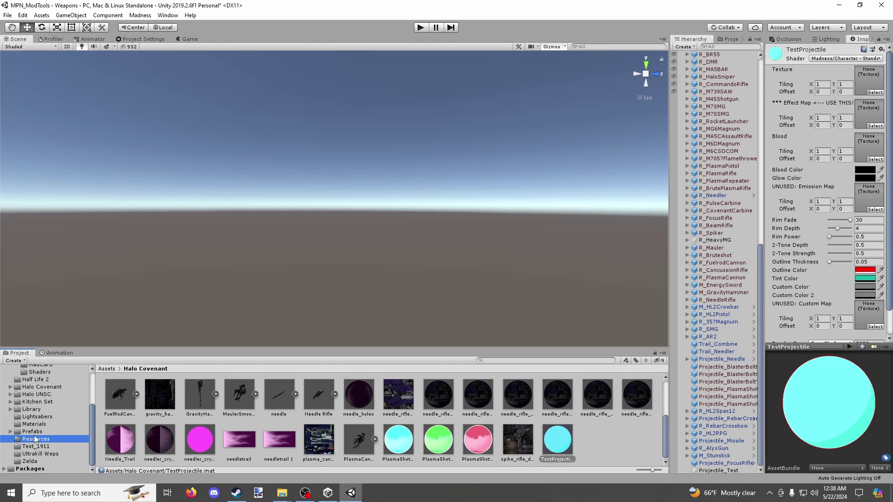
left_click(34, 432)
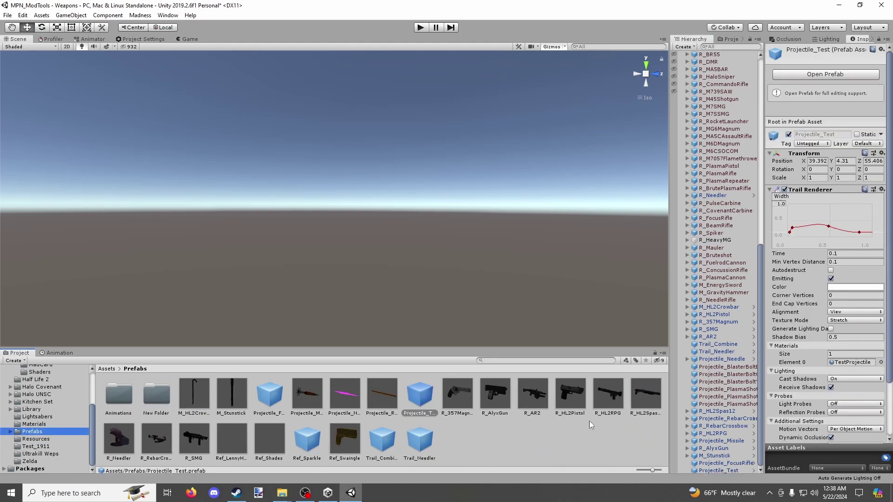
left_click(831, 468)
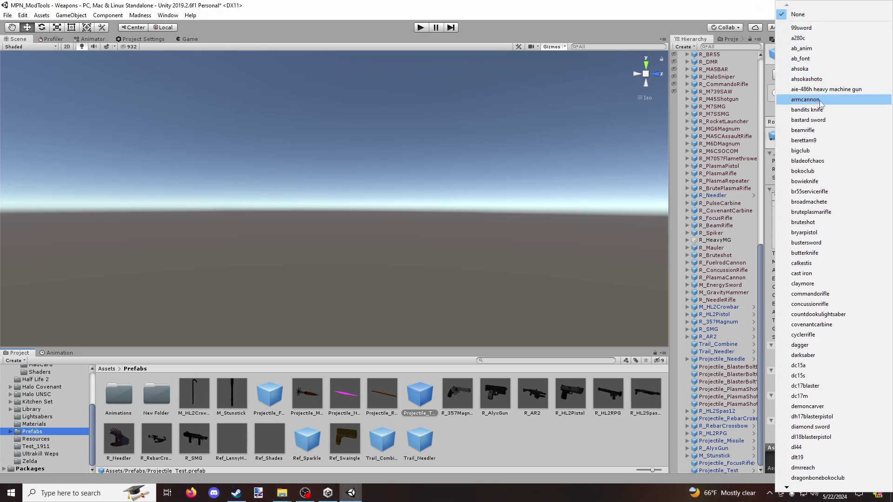
left_click(805, 99)
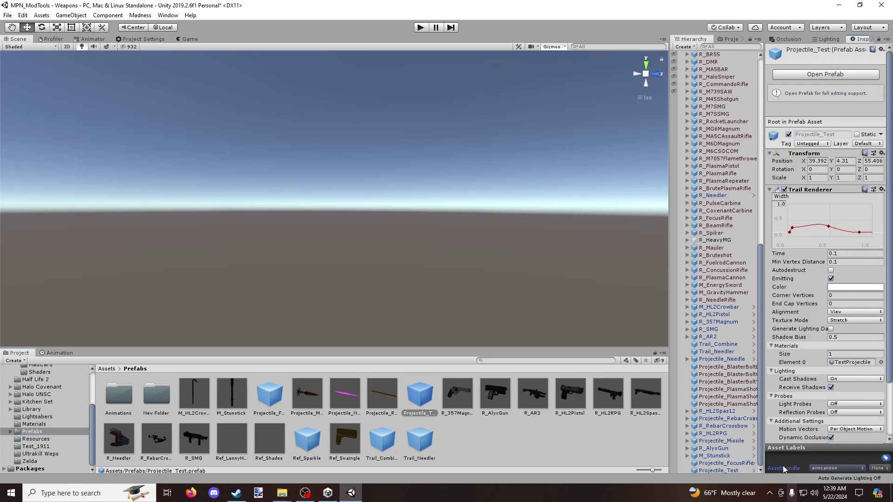
left_click(516, 433)
left_click(410, 396)
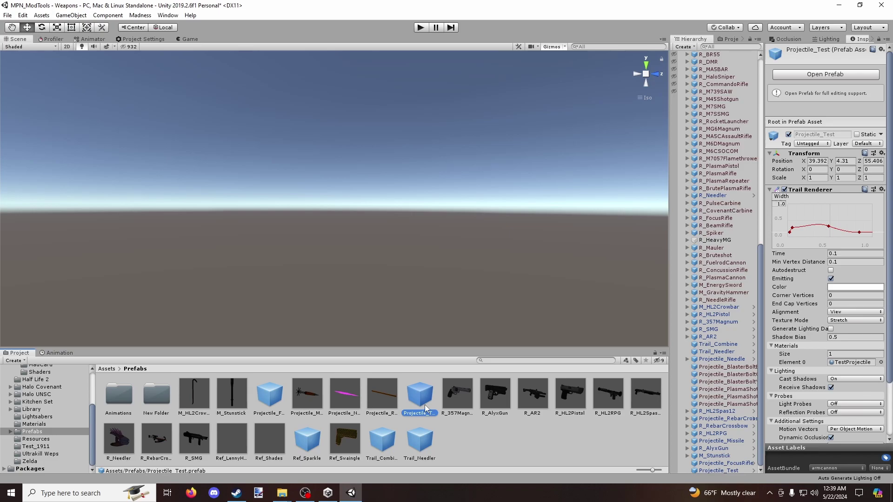
left_click(486, 445)
left_click_drag(341, 398, 347, 253)
scroll(327, 253, "up", 5)
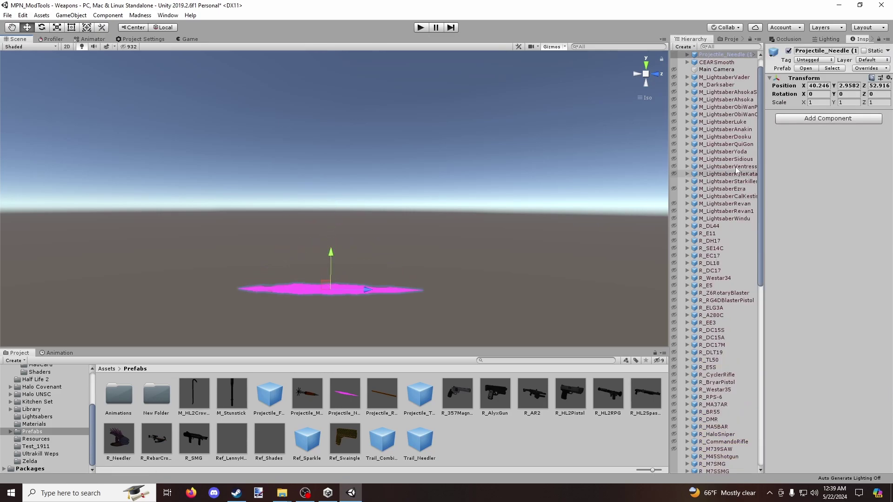
left_click(688, 55)
left_click(706, 62)
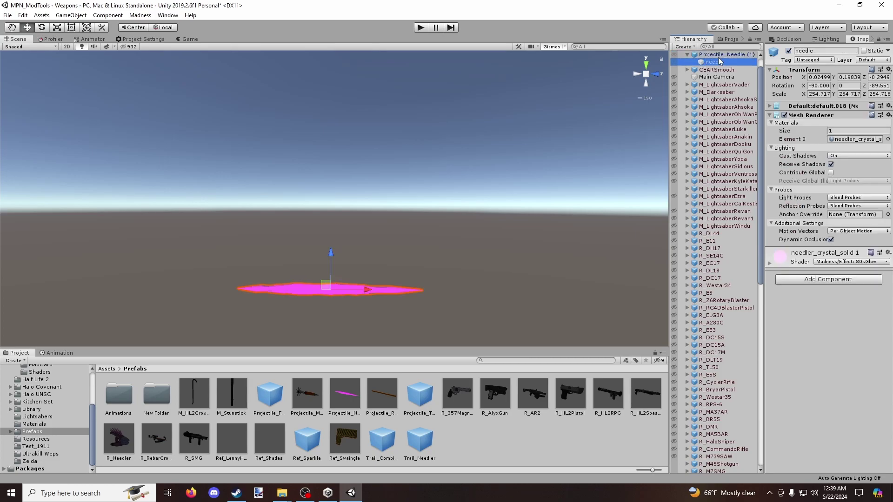
left_click(716, 55)
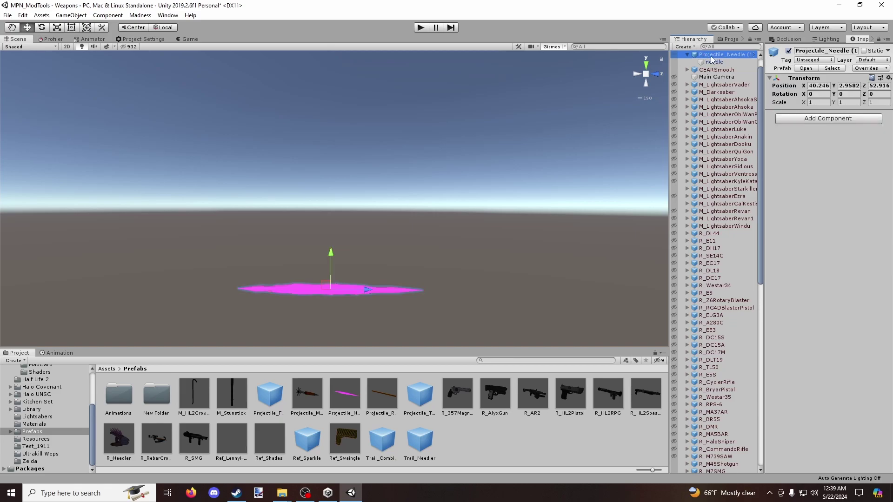
left_click(712, 60)
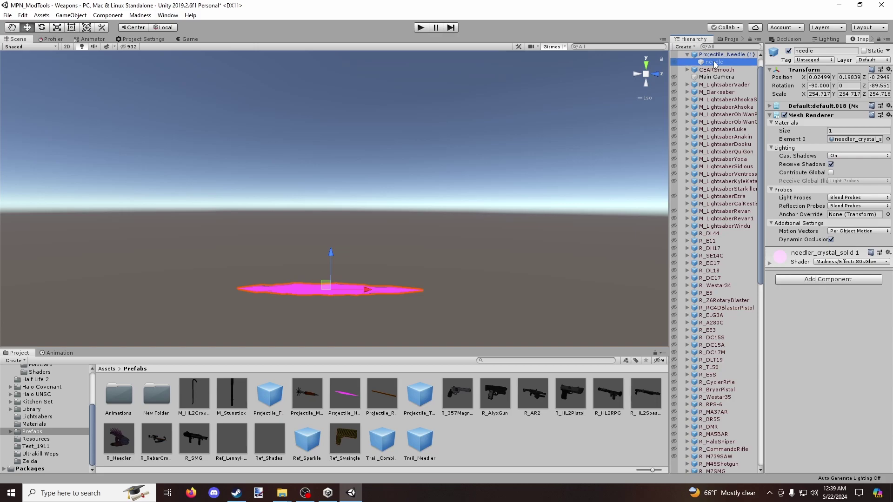
left_click(712, 55)
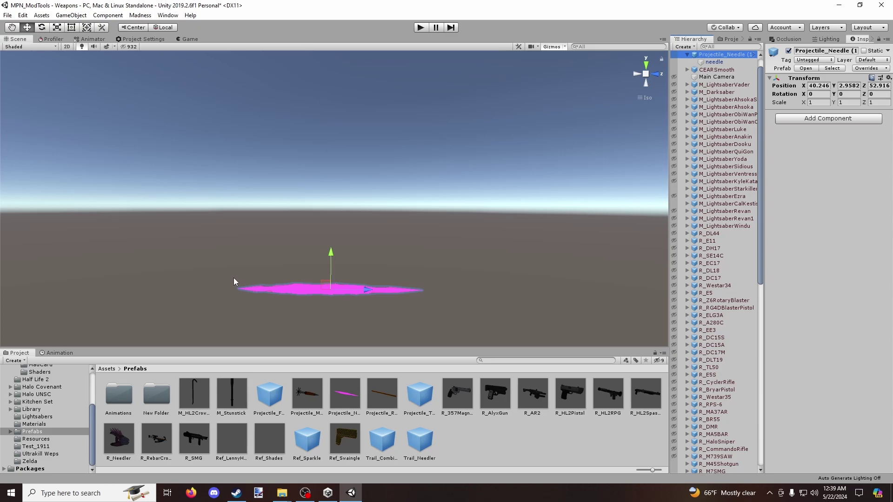
left_click(708, 63)
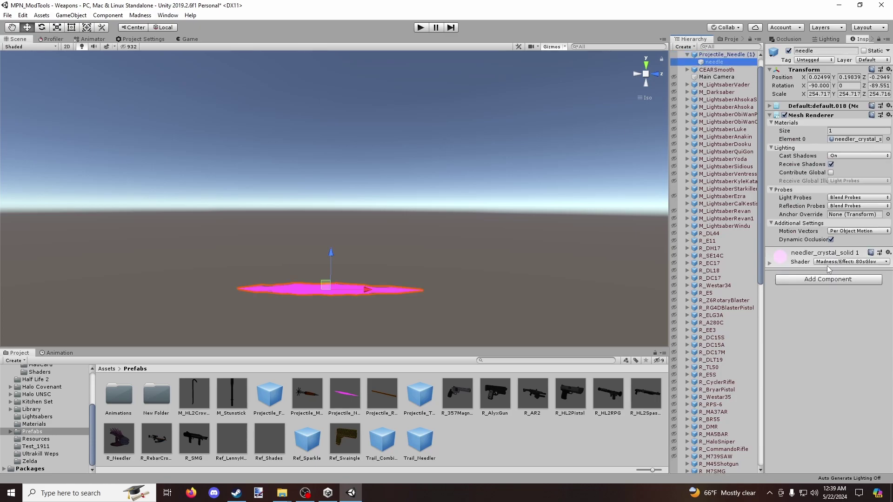
left_click(770, 263)
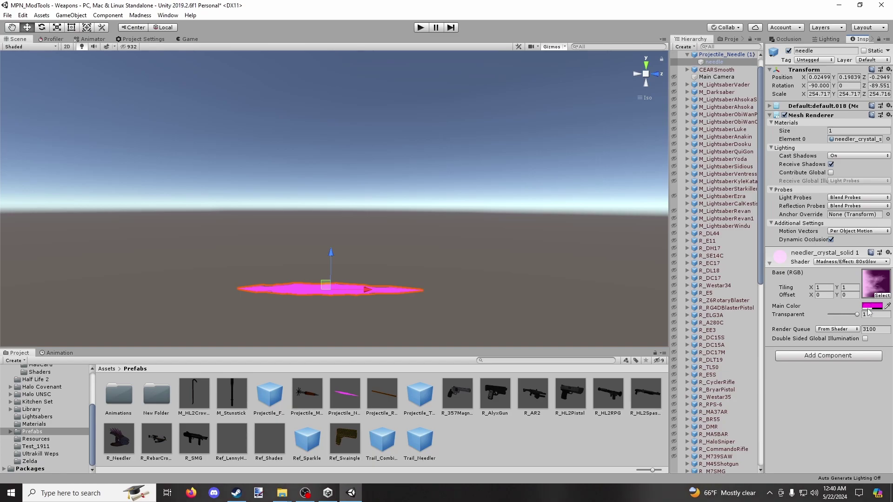
left_click_drag(324, 263, 320, 183)
left_click_drag(369, 213, 427, 228)
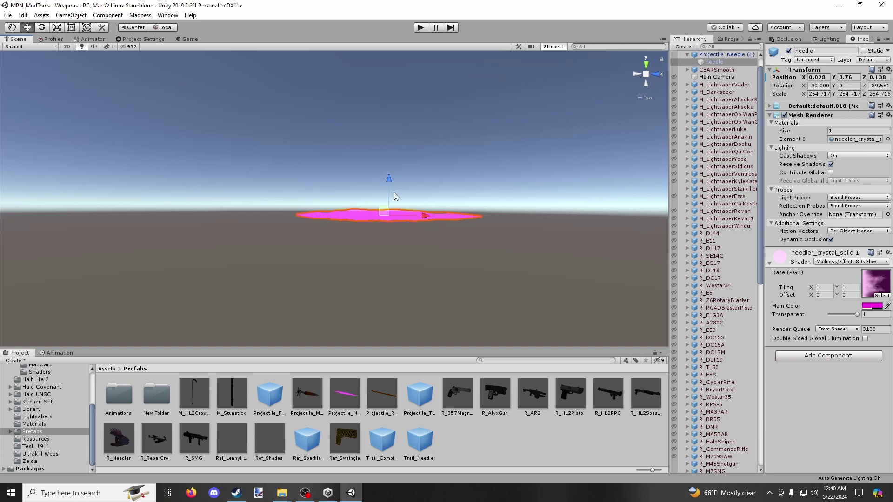
left_click_drag(393, 191, 400, 260)
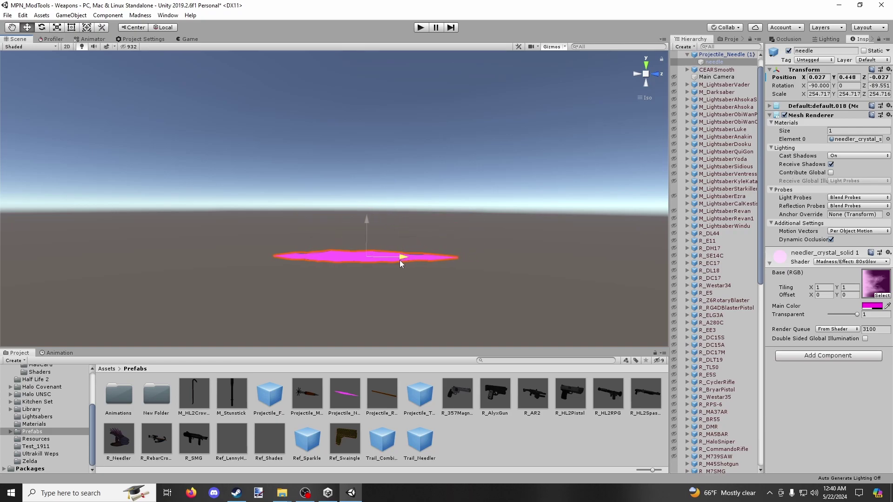
left_click(687, 54)
left_click(712, 54)
Delete the needle copy and place a Projectile_RebarCrossbow copy into the scene.
key("Delete")
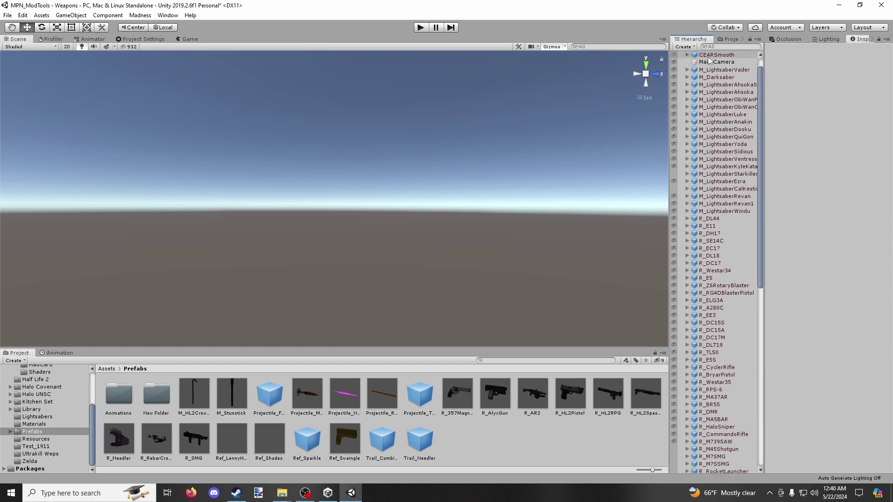
left_click_drag(381, 393, 294, 286)
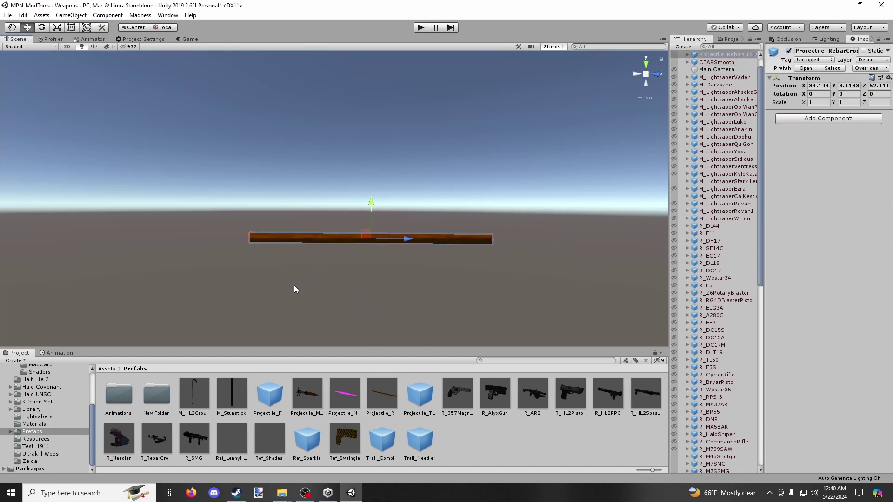
left_click(405, 281)
left_click(327, 233)
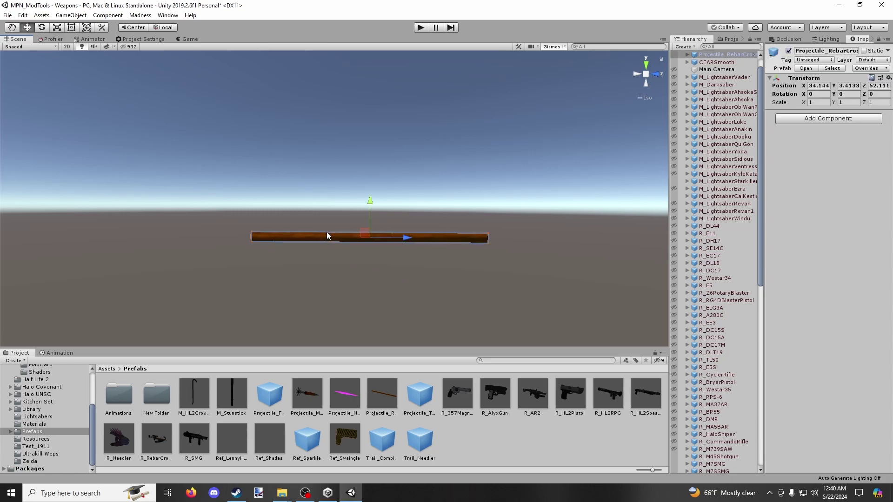
scroll(326, 233, "up", 5)
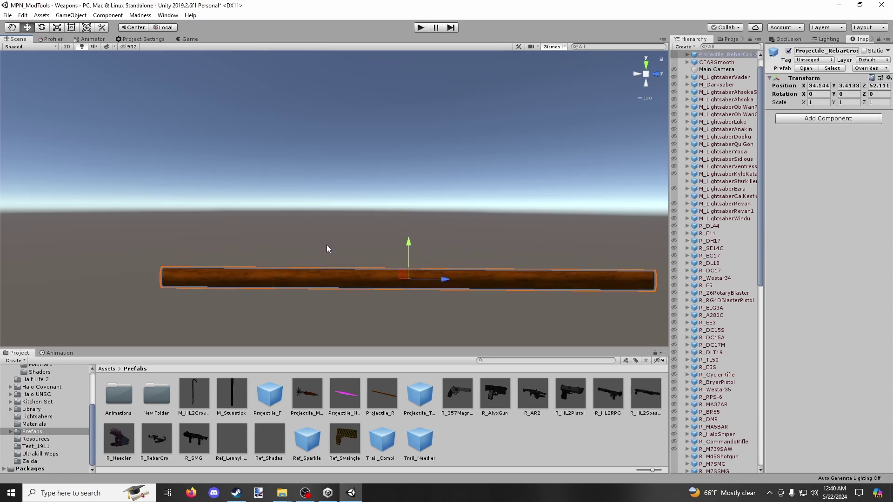
left_click(12, 27)
left_click_drag(264, 143, 216, 99)
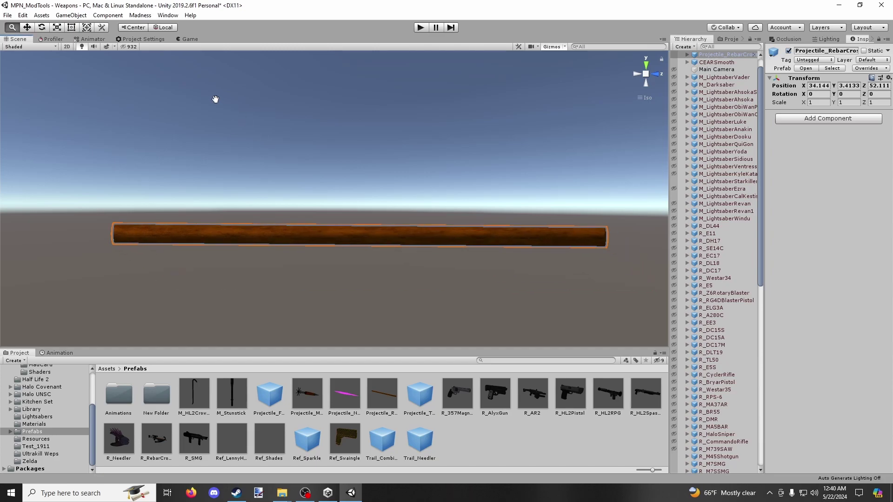
scroll(294, 160, "down", 2)
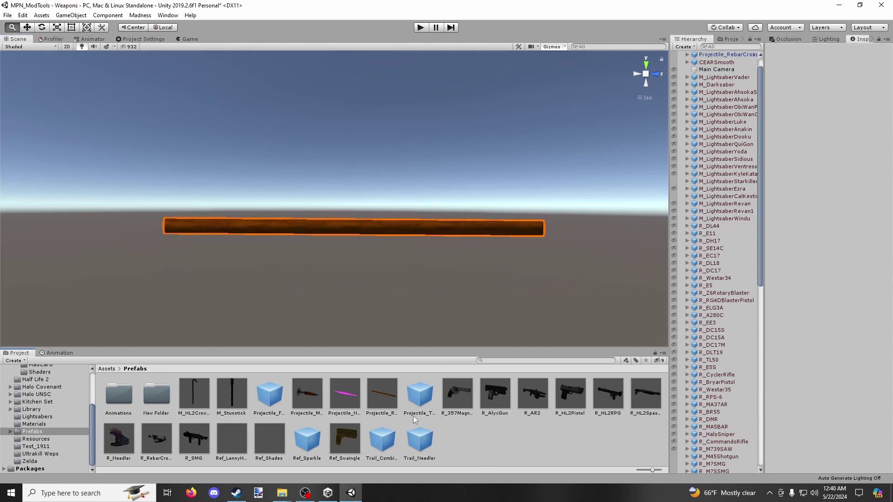
Expand Projectile_RebarCrossbow to inspect its CrossbowBolt child and material properties.
left_click(388, 394)
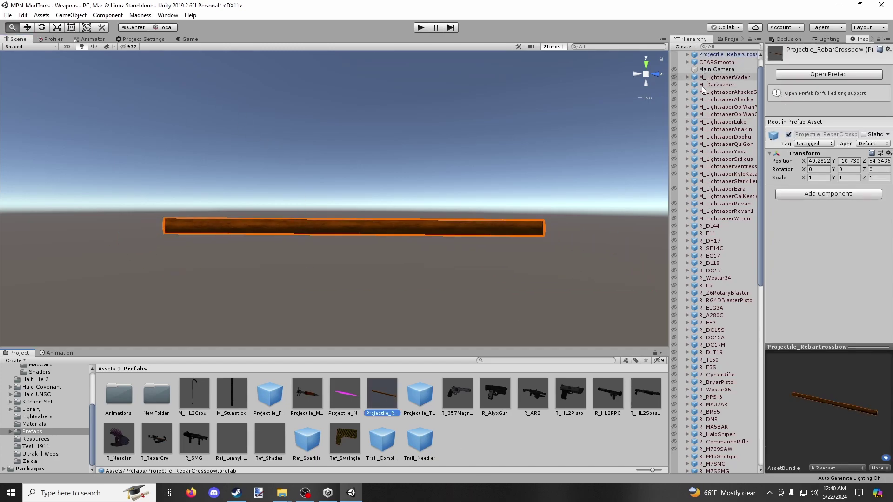
scroll(703, 89, "up", 2)
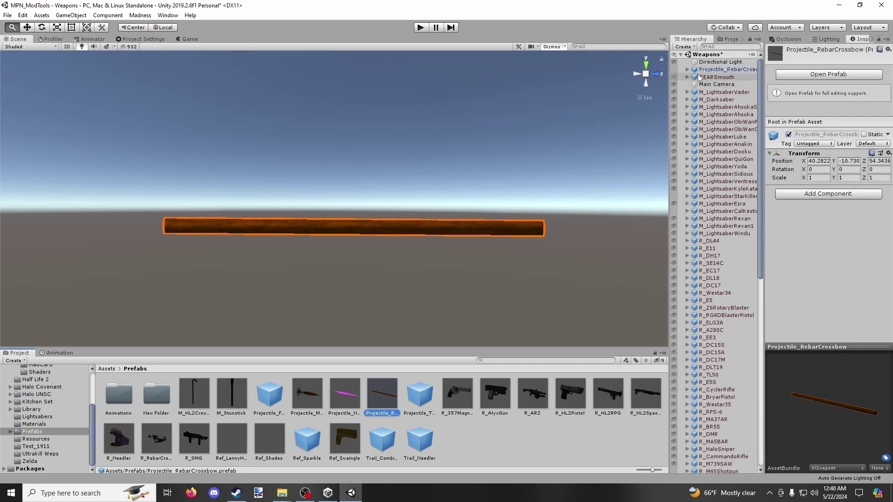
left_click(693, 70)
left_click(688, 69)
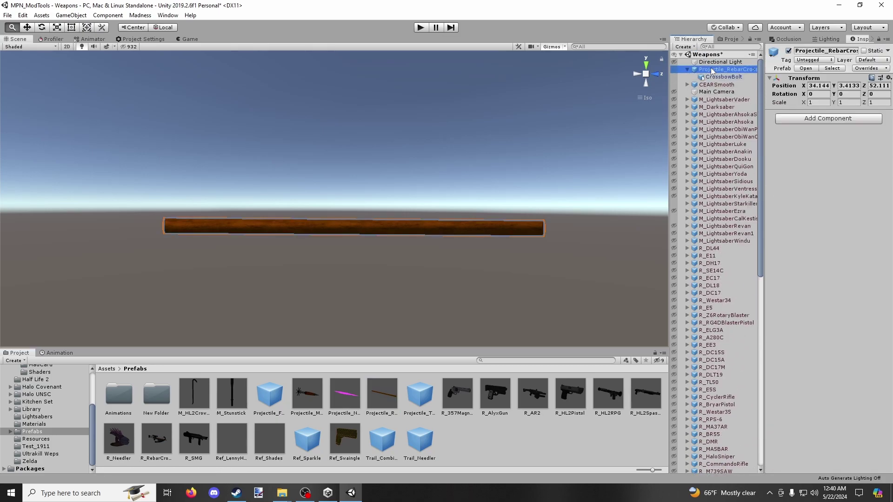
left_click(719, 77)
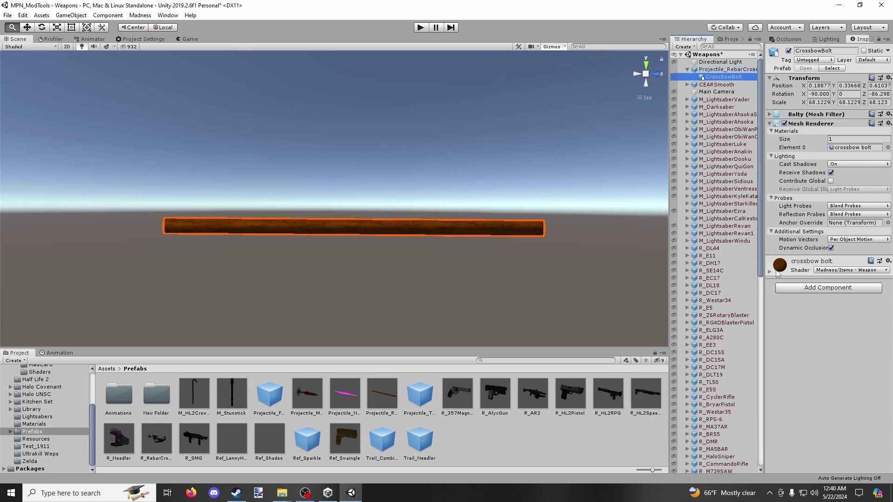
left_click(770, 271)
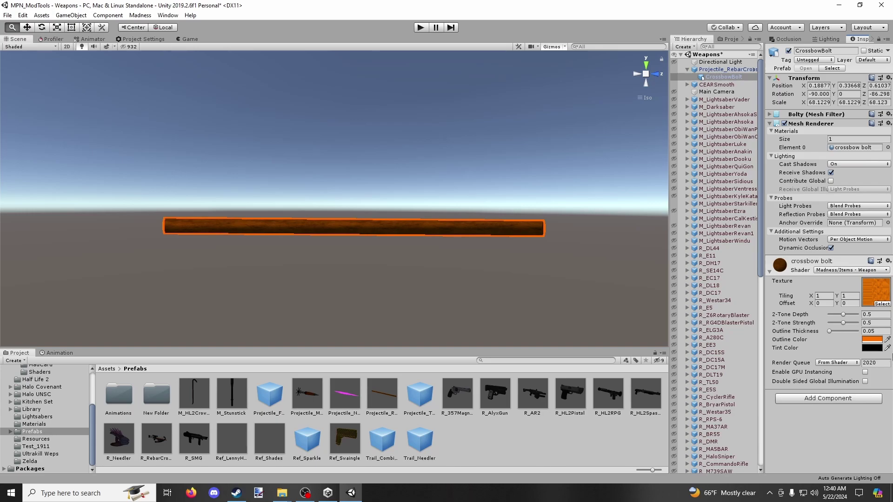
scroll(479, 246, "down", 2)
left_click_drag(480, 246, 530, 239, "alt")
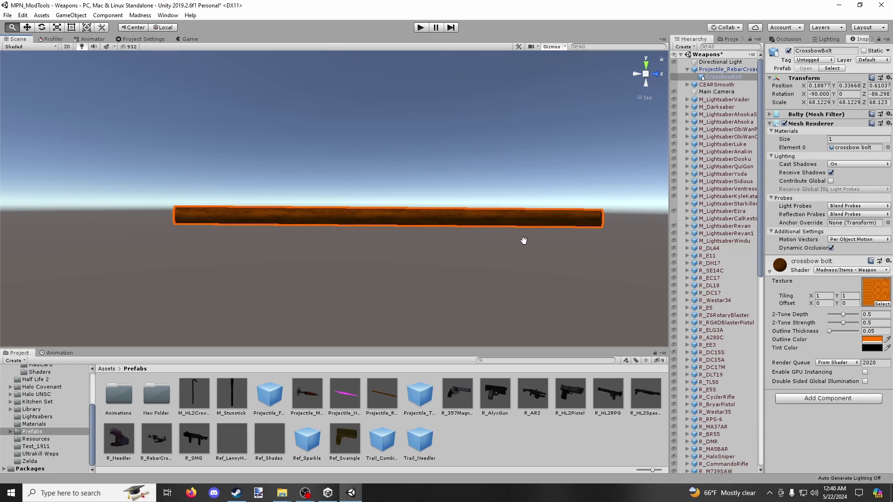
Select the whole rebar crossbow projectile and delete it from the scene.
left_click(697, 69)
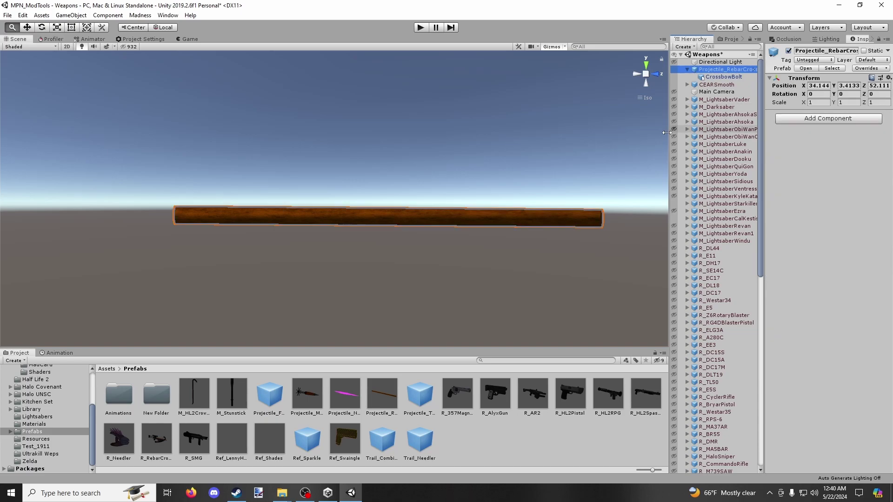
left_click(725, 77)
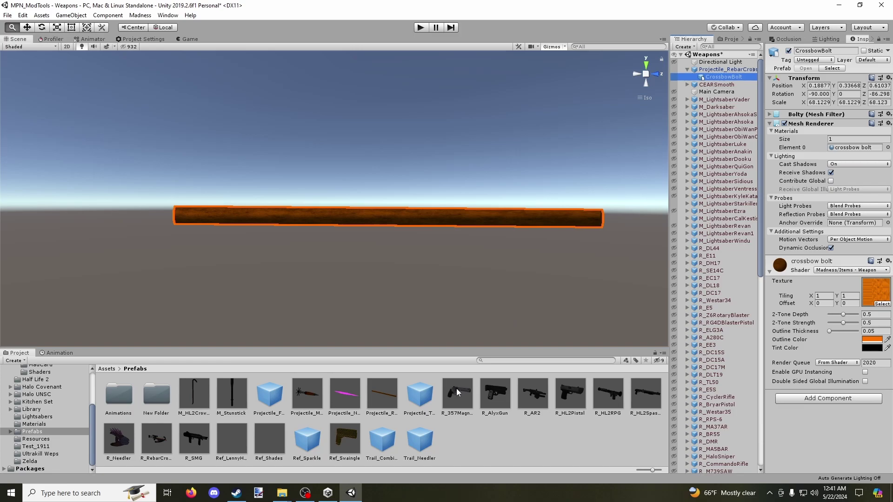
left_click(741, 69)
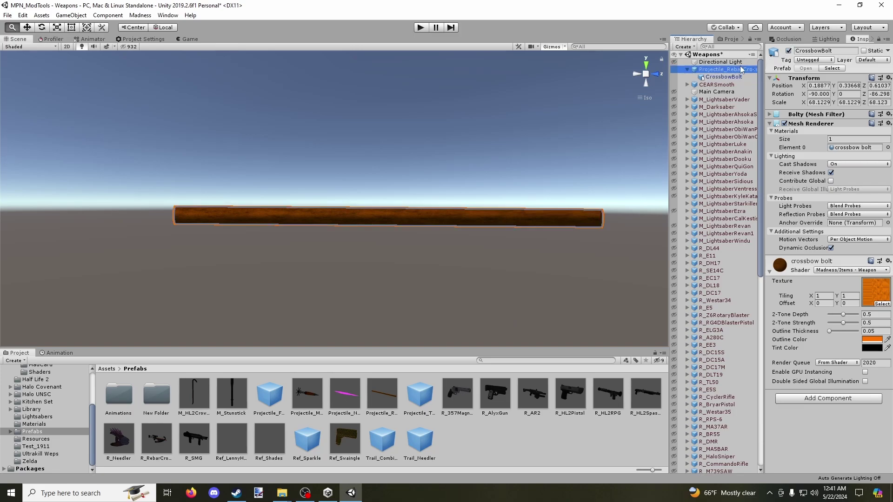
key("Delete")
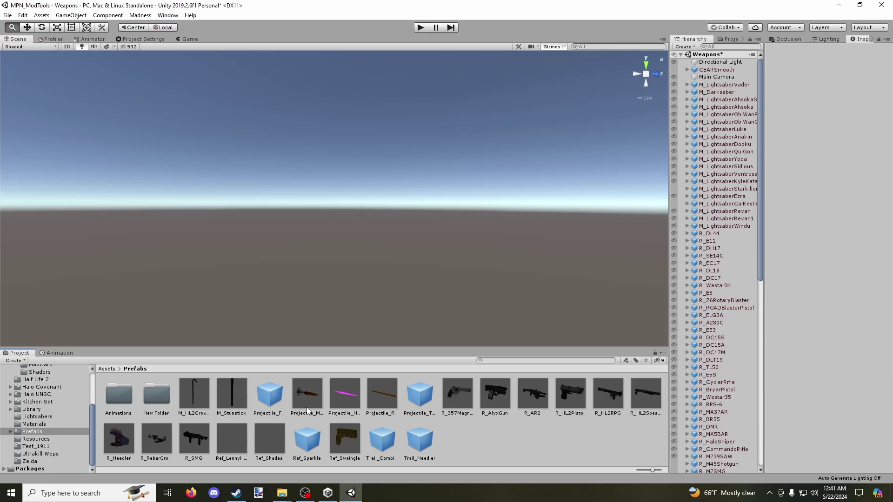
Place the Projectile_Missile prefab in the scene and sweep it around to see its trail.
left_click_drag(310, 380, 356, 225)
left_click(27, 27)
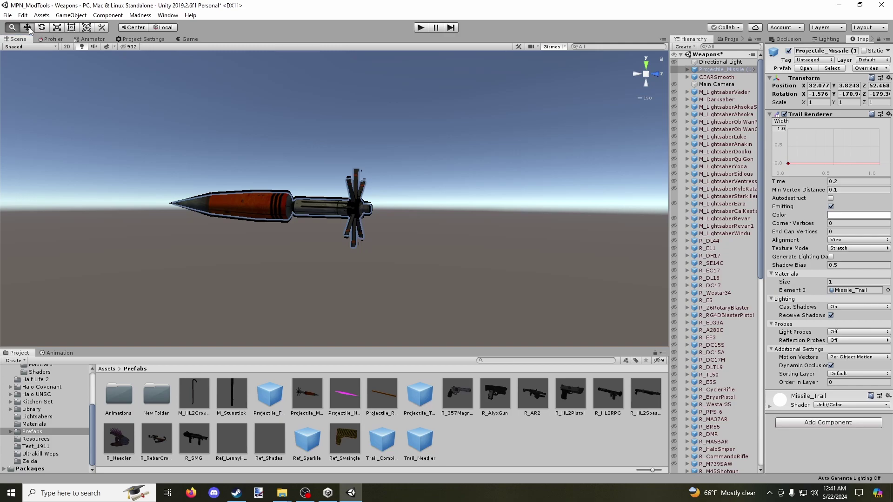
left_click_drag(266, 216, 365, 133)
left_click_drag(431, 147, 342, 262)
Expand the missile in the Hierarchy and inspect its MissileSmooth child model.
left_click(687, 69)
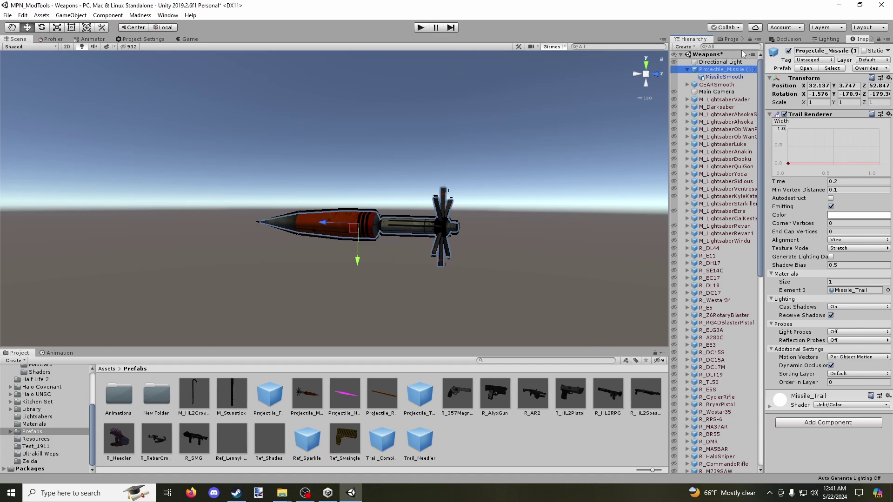
left_click(733, 77)
left_click(729, 70)
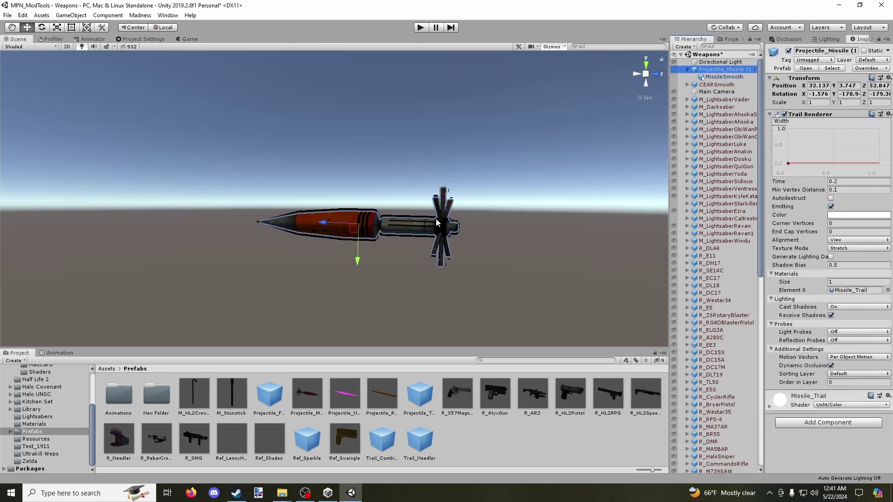
left_click(540, 230)
Unpack Projectile_Missile (1) from its prefab and move MissileSmooth out to the scene root.
left_click(707, 72)
right_click(707, 74)
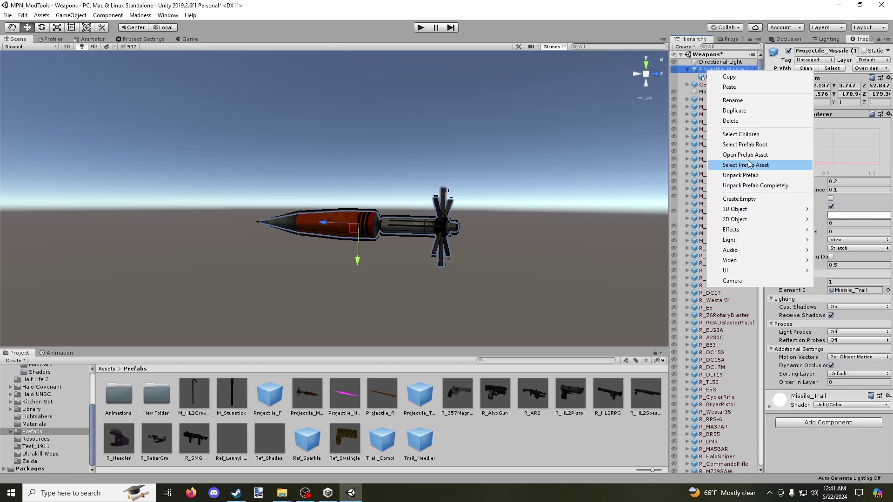
left_click(744, 175)
left_click_drag(718, 77, 719, 67)
left_click(719, 78)
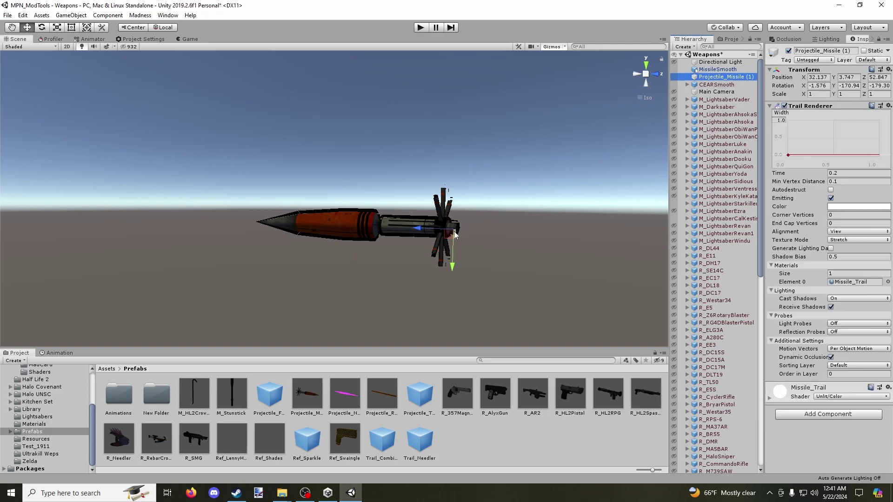
right_click_drag(455, 235, 515, 195)
scroll(400, 205, "up", 3)
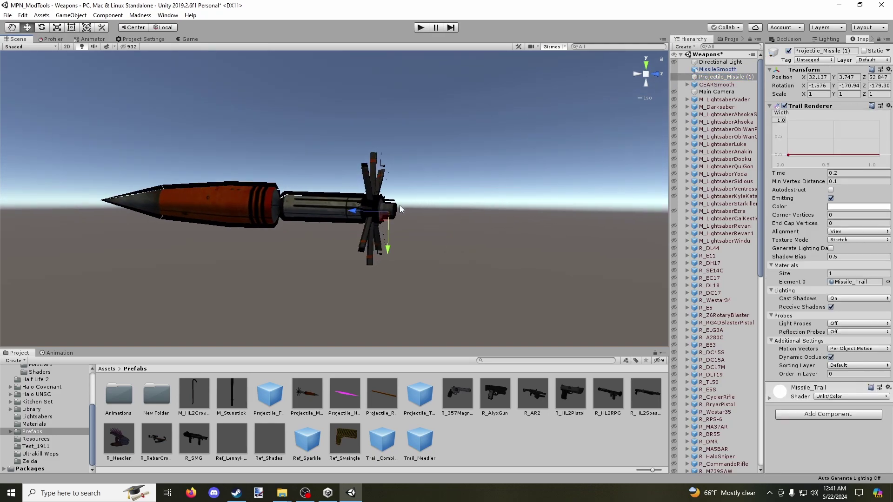
scroll(400, 206, "up", 2)
scroll(364, 216, "down", 1)
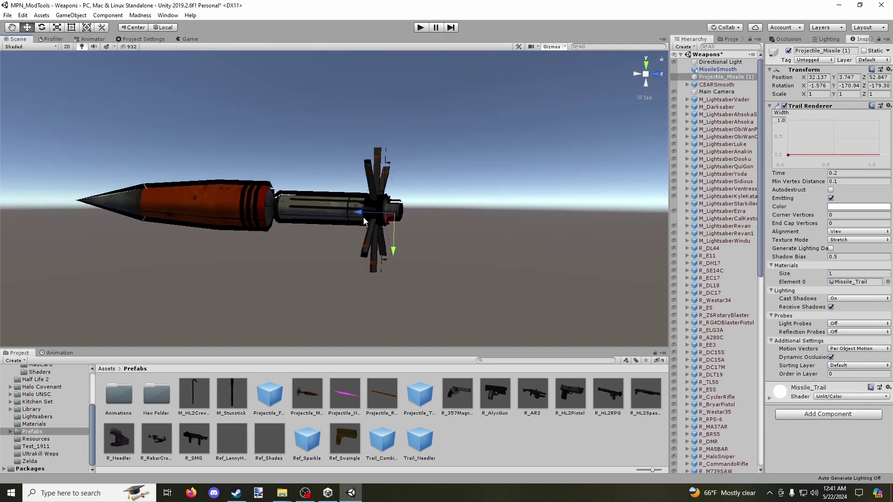
scroll(333, 203, "down", 3)
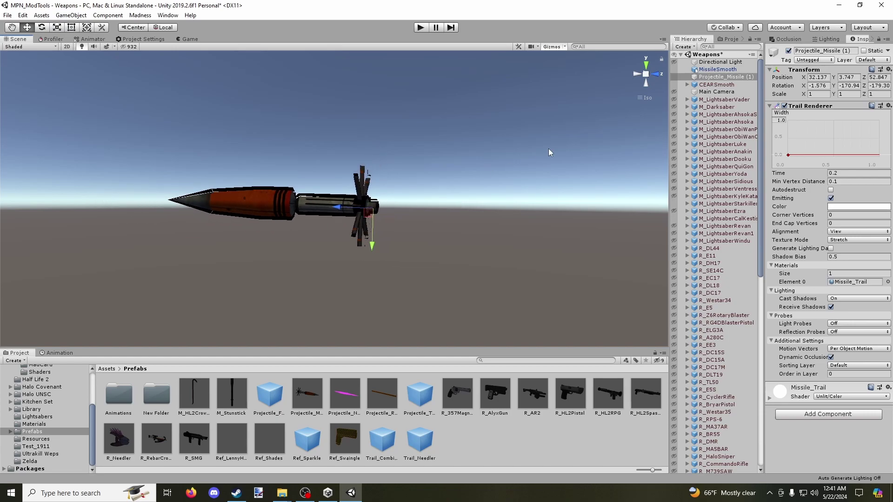
Re-parent MissileSmooth under Projectile_Missile (1) and nudge it along its length to about Z 0.4268.
left_click(725, 86)
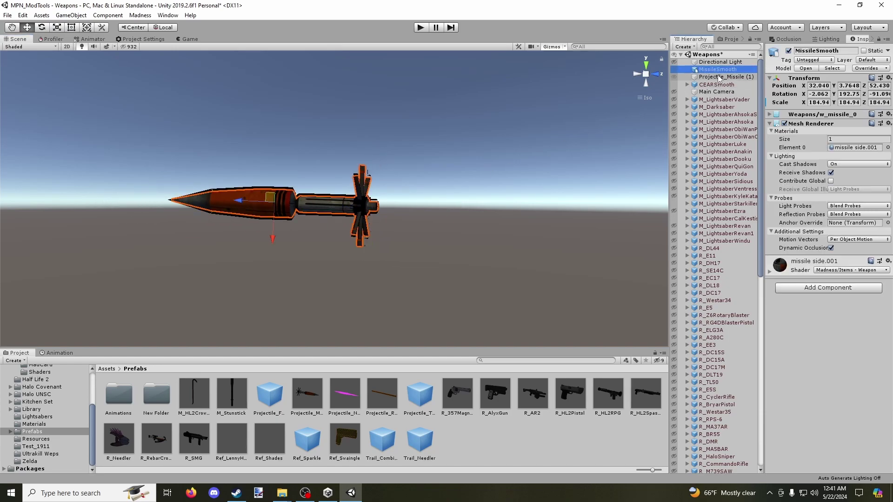
left_click(720, 77)
left_click(718, 70)
left_click(720, 77)
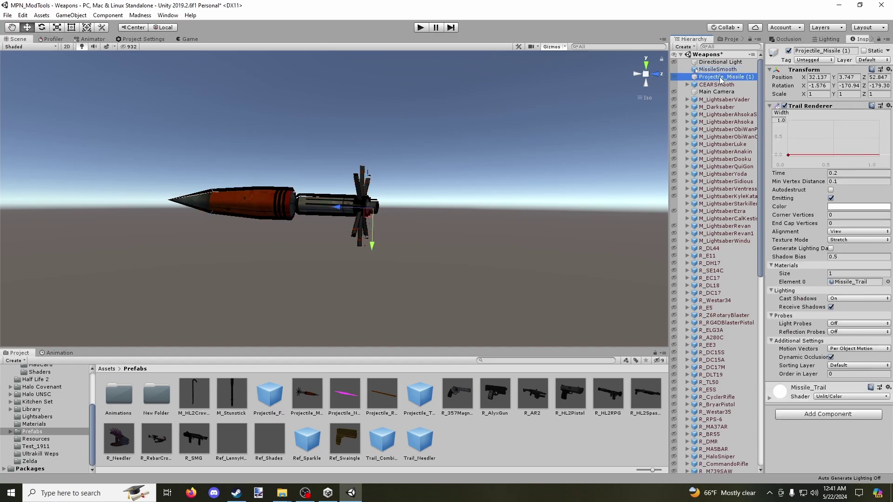
left_click(717, 72)
left_click(720, 78)
left_click(718, 69)
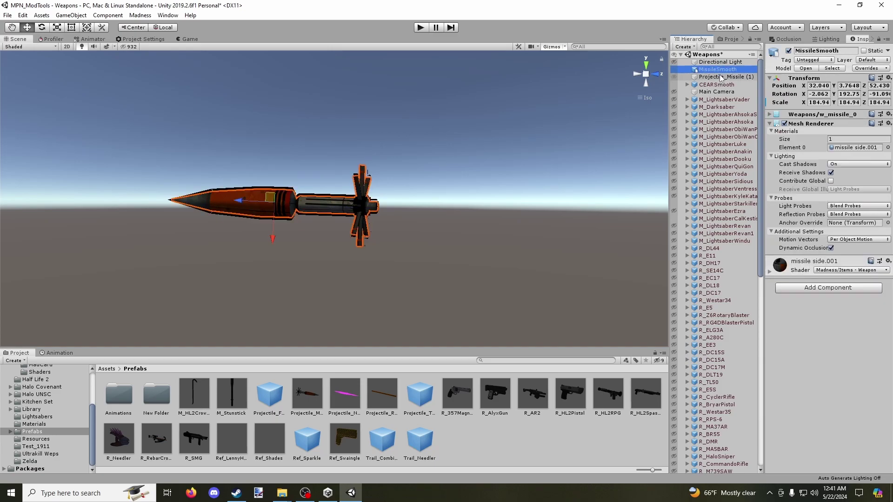
left_click(720, 78)
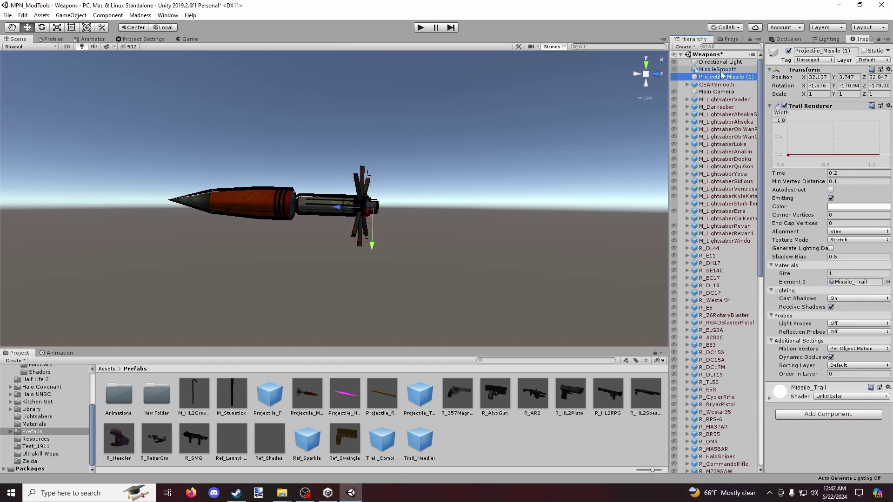
left_click(720, 70)
left_click(721, 77)
left_click(719, 70)
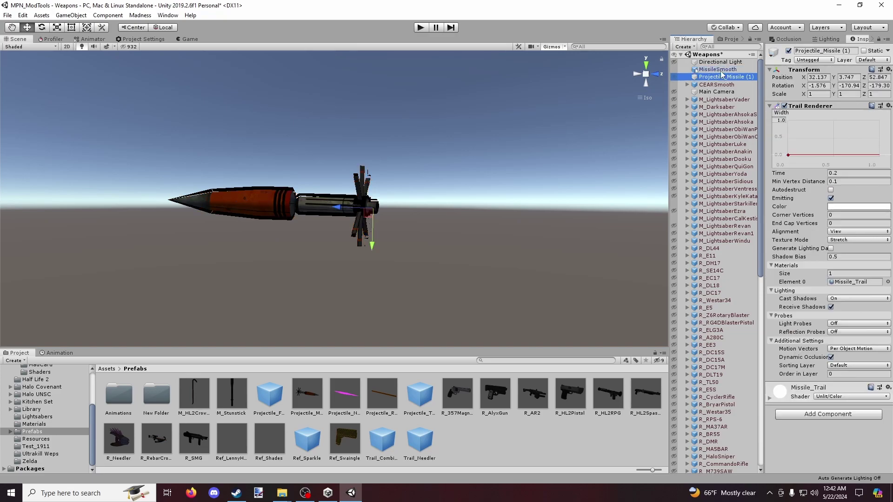
left_click(719, 70)
left_click(721, 77)
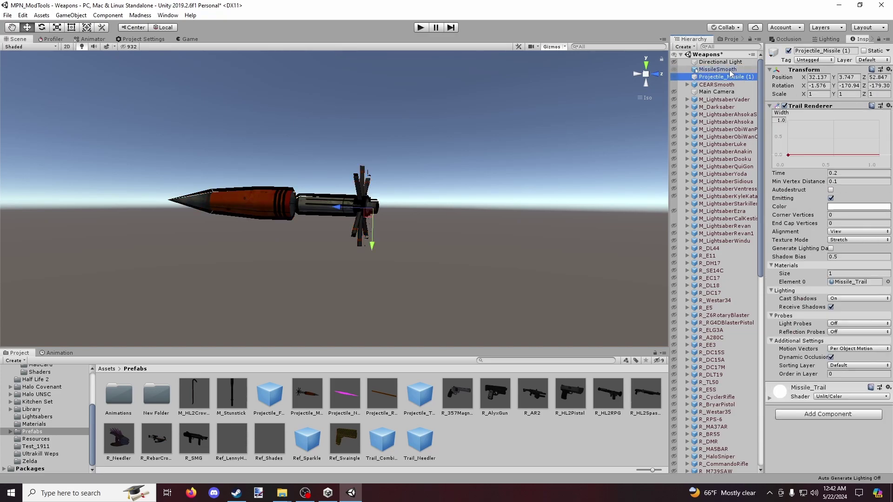
left_click_drag(719, 70, 737, 78)
left_click_drag(237, 200, 464, 138)
Sweep Projectile_Missile (1) back and forth to preview its trail, then select the Projectile_Test prefab.
left_click(726, 69)
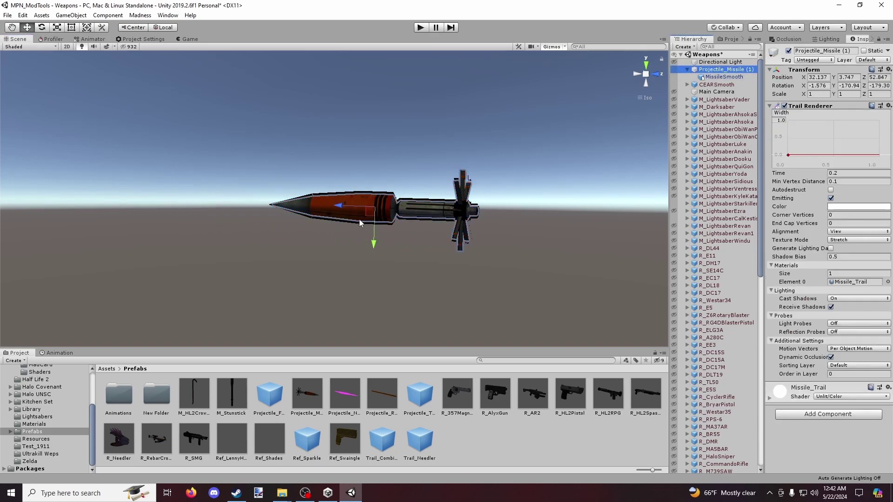
left_click_drag(351, 205, 496, 221)
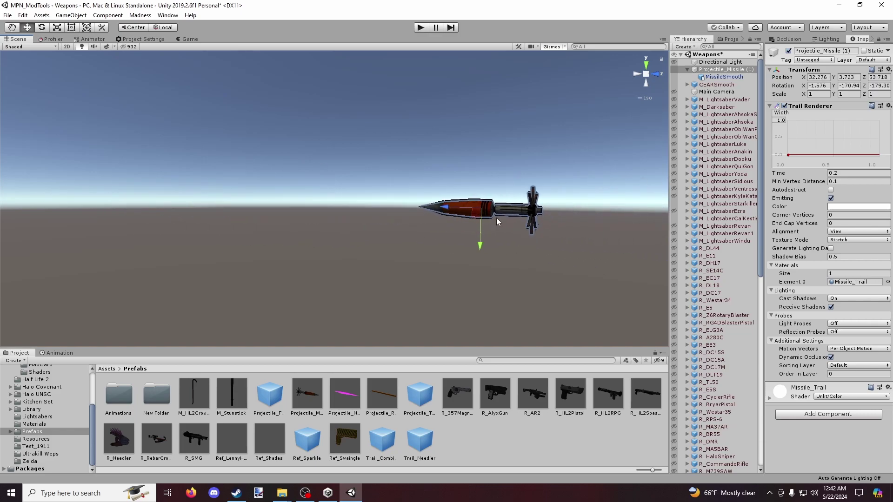
left_click_drag(443, 208, 350, 246)
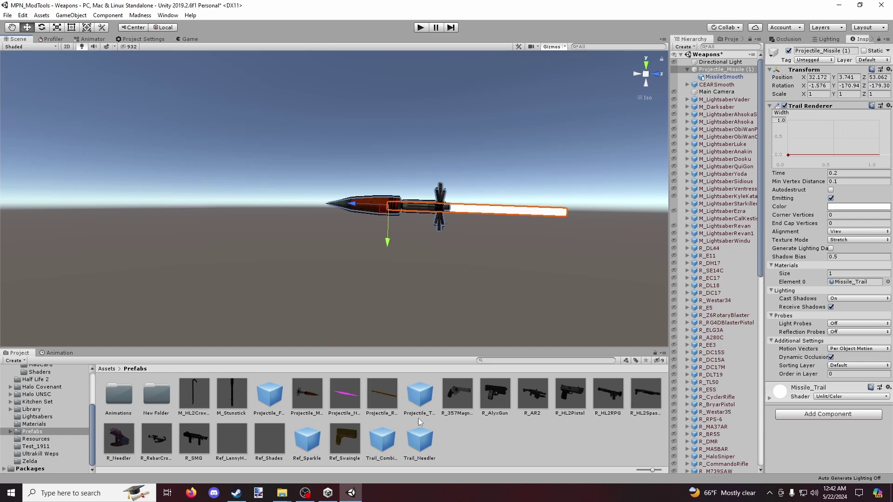
left_click(421, 394)
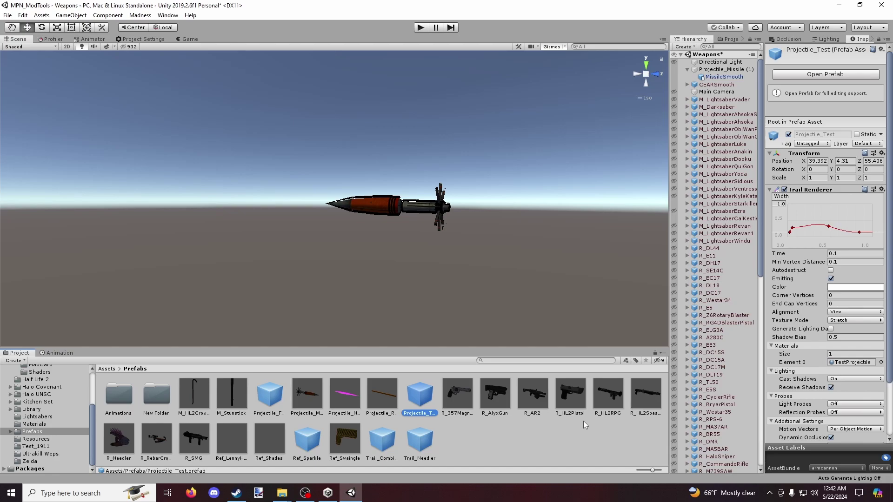
Run Madness > AssetBundle > >> Build to export the asset bundles to ModObjs.
left_click(141, 15)
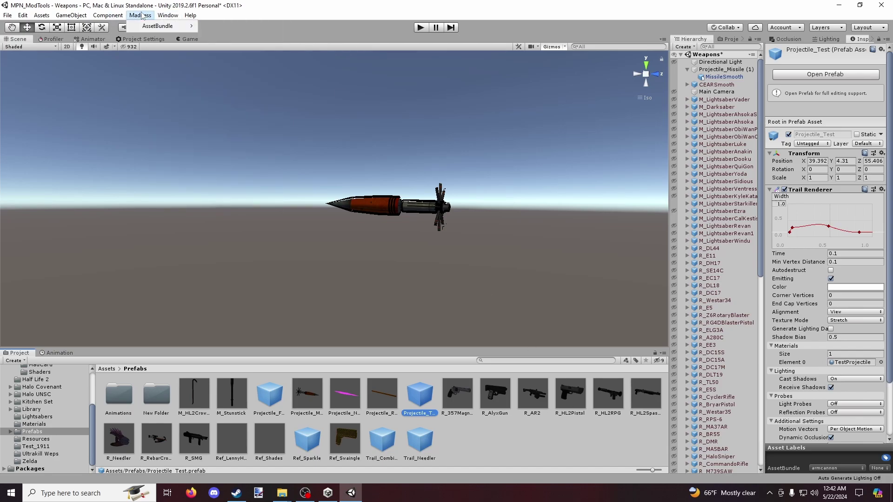
mouse_move(149, 27)
left_click(236, 27)
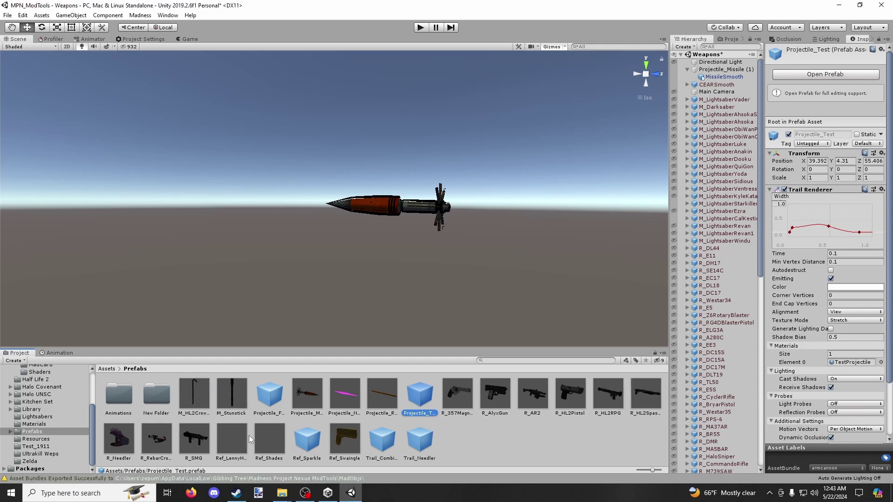
Copy armcannon.mobj from MadObjs and paste it into the TestMod folder.
mouse_move(282, 493)
left_click(374, 458)
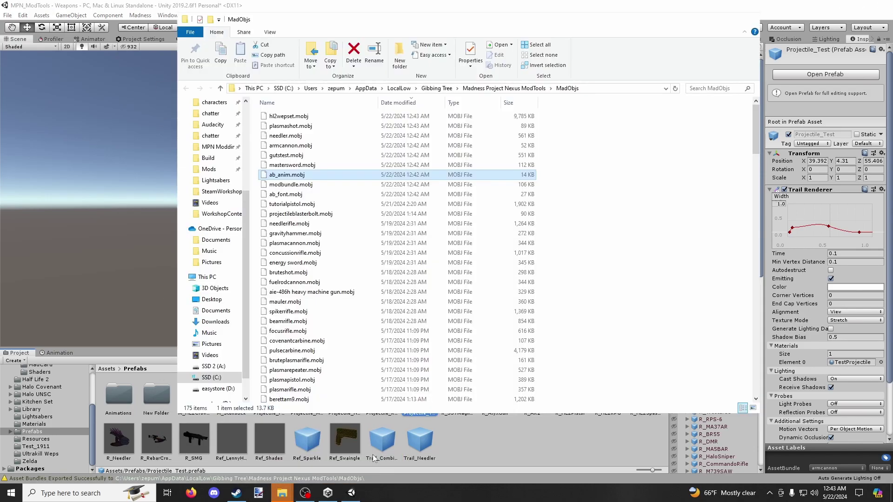
left_click(308, 146)
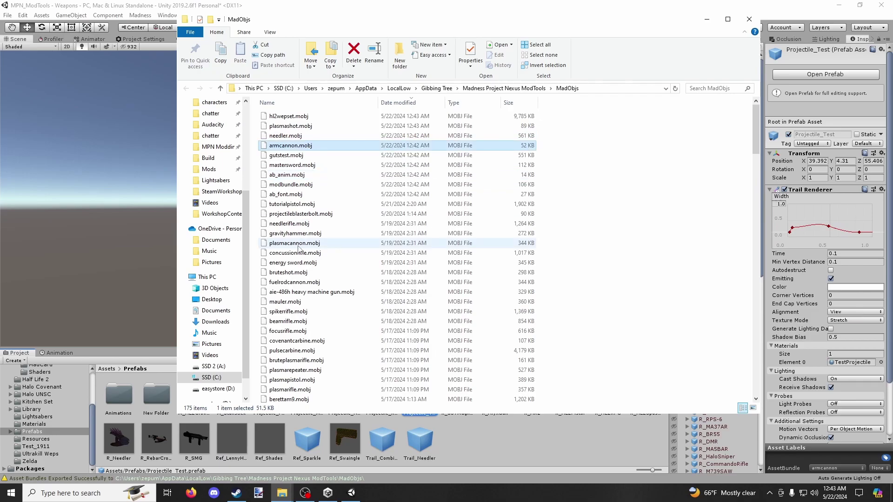
left_click(282, 493)
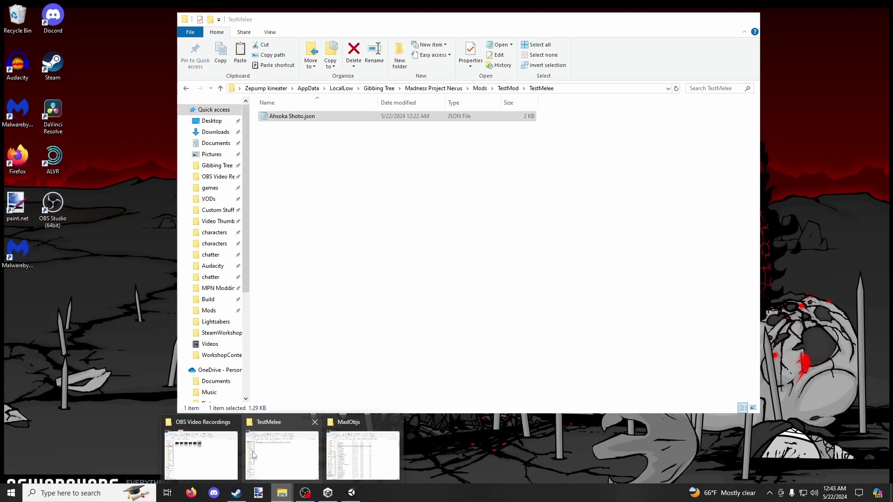
left_click(249, 453)
key("alt+Left")
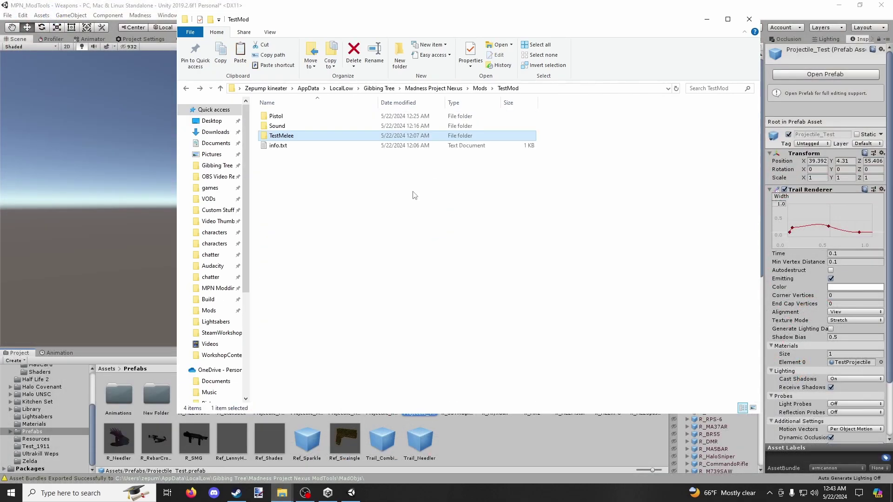
key("ctrl+v")
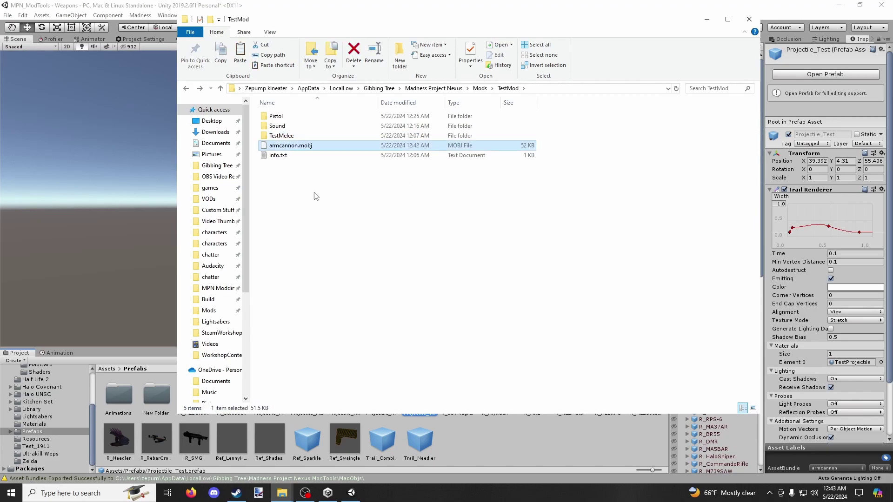
left_click(314, 197)
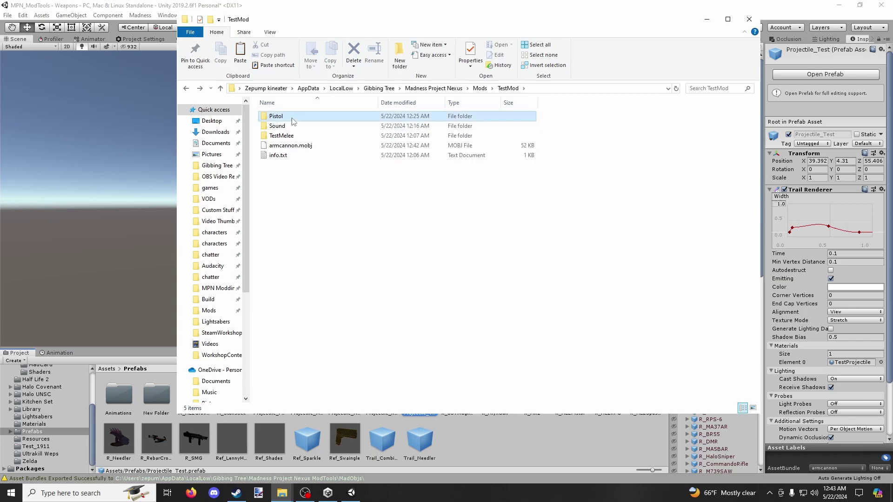
In HL2PistolShot.json, prefix the Filename with 1, set Bullet to Projectile_Test, and save.
double_click(279, 116)
double_click(286, 126)
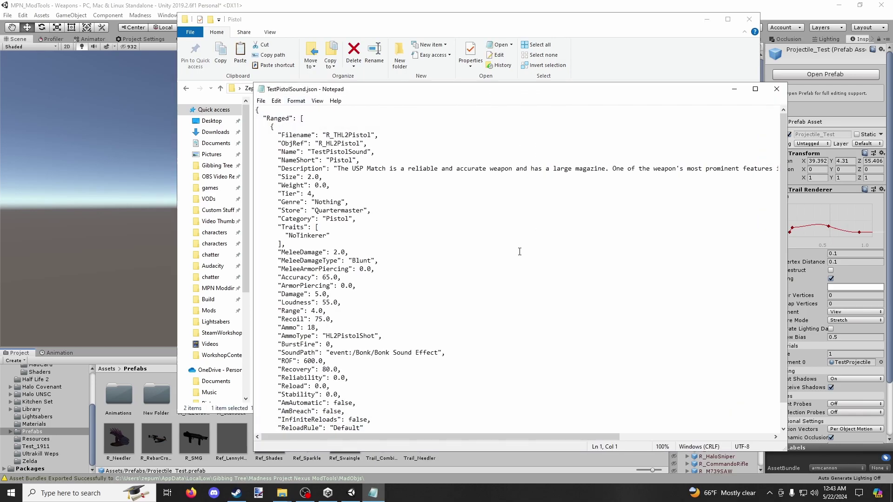
key("alt+F4")
double_click(292, 116)
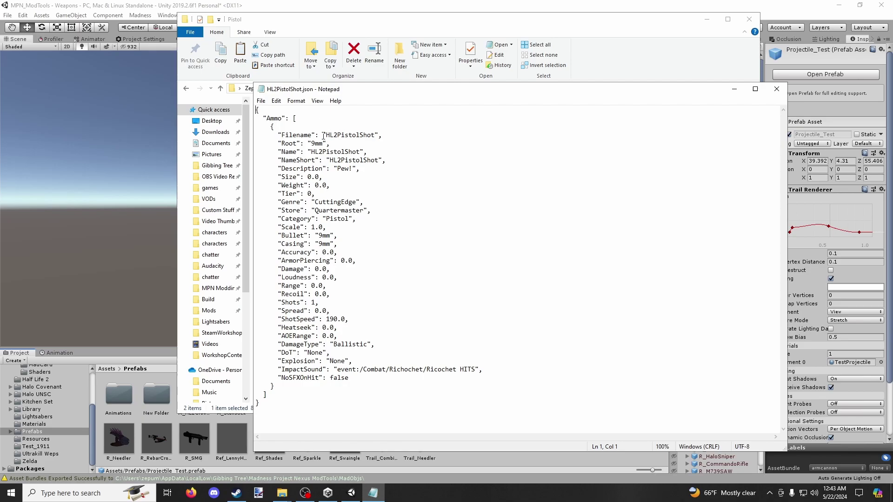
type("1")
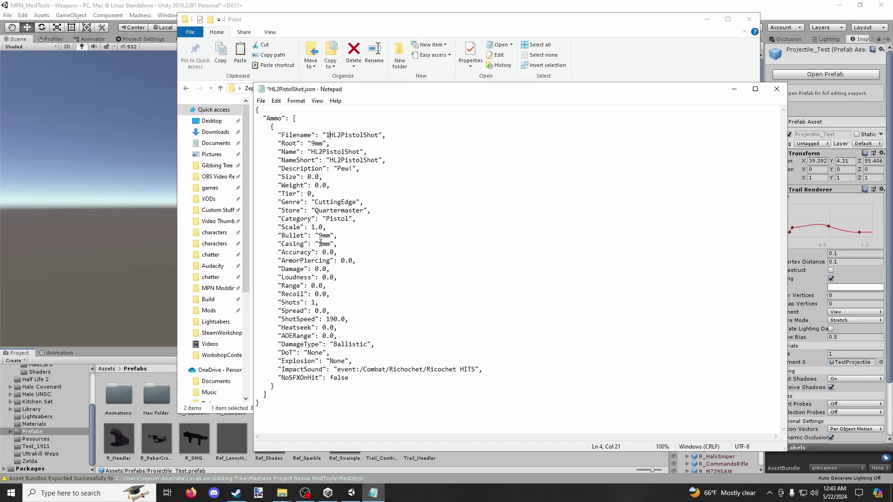
left_click_drag(319, 236, 332, 235)
left_click(478, 461)
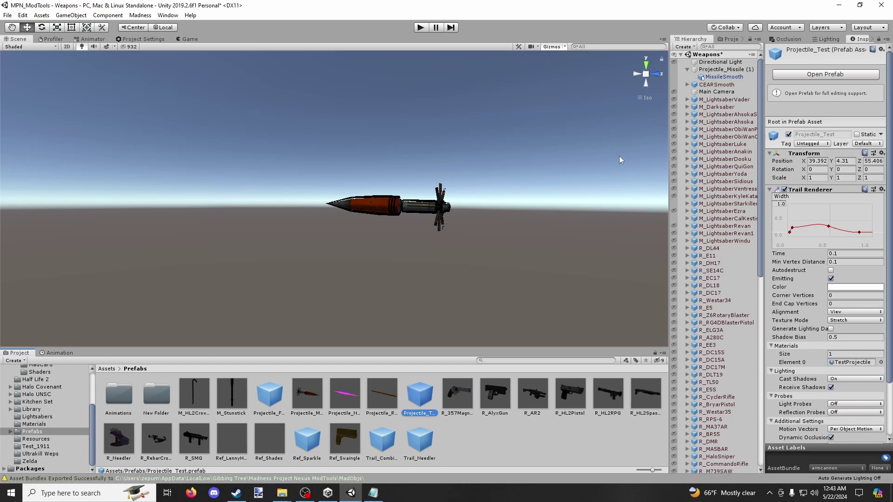
key("alt+Tab")
type("Pro")
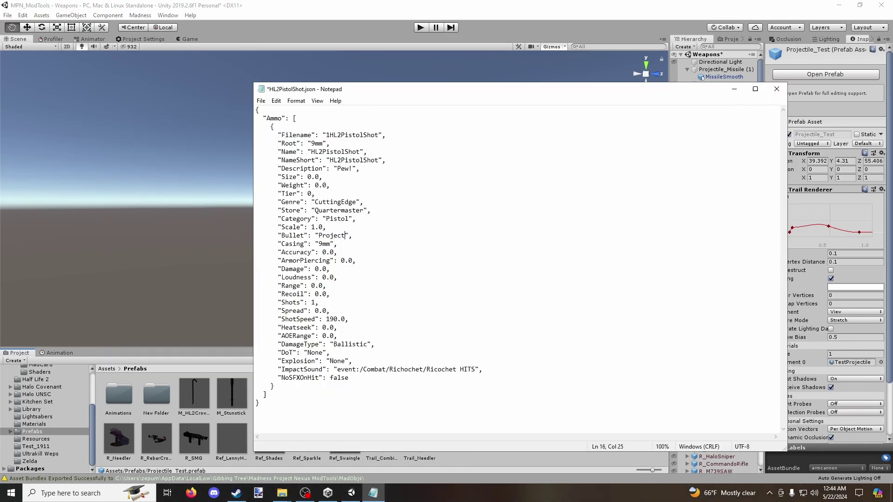
type("jectile_Test")
key("ctrl+s")
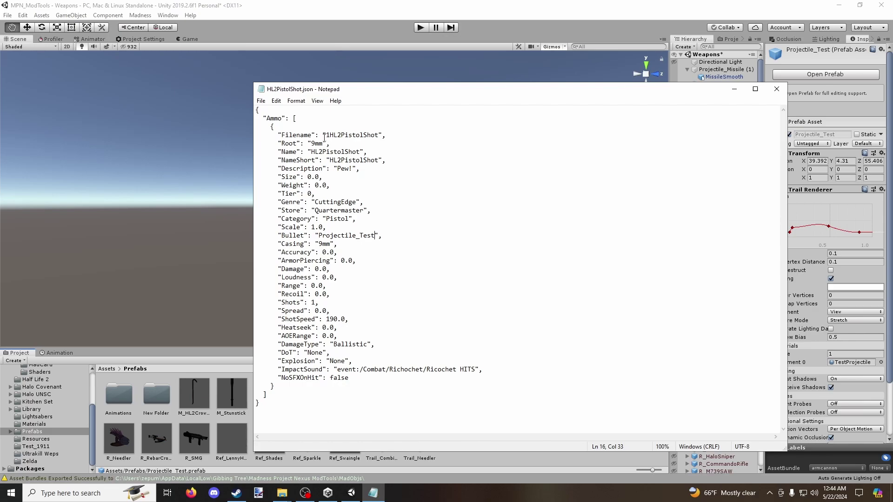
Change TestPistolSound.json's AmmoType to 1HL2PistolShot, save, and close both JSON files.
left_click_drag(328, 137, 379, 139)
key("alt+Tab")
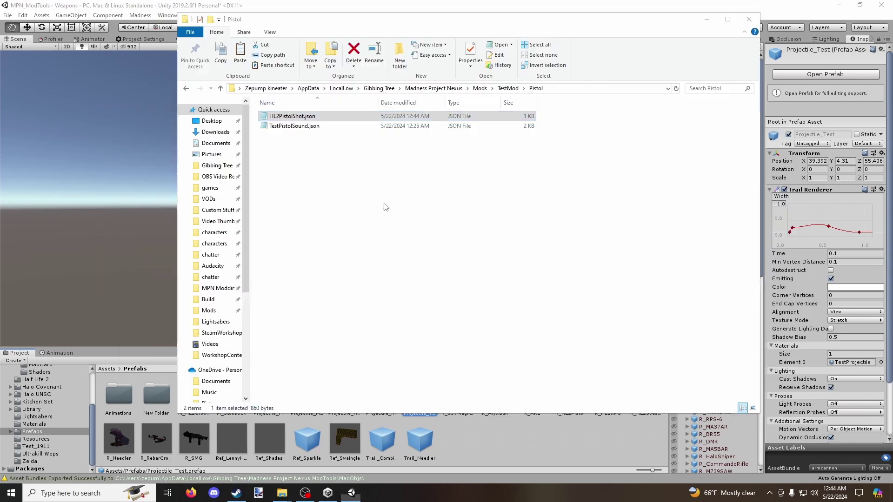
double_click(303, 124)
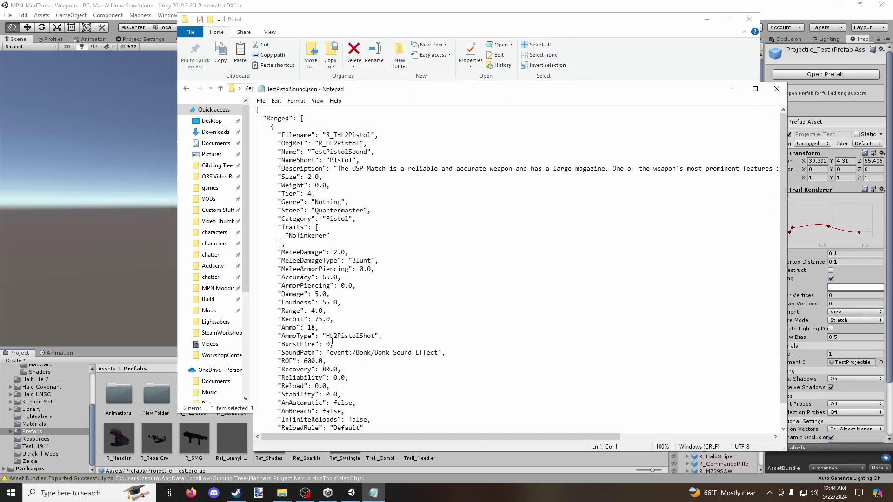
left_click_drag(326, 336, 375, 336)
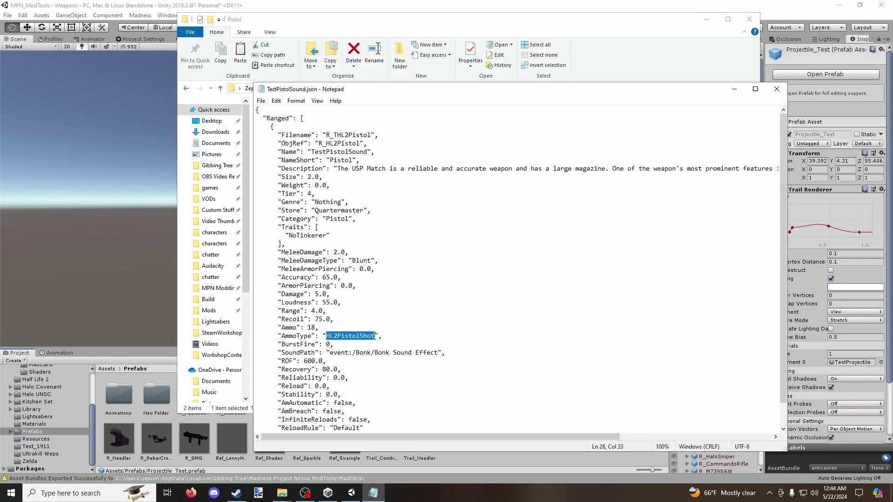
left_click(327, 336)
type("1")
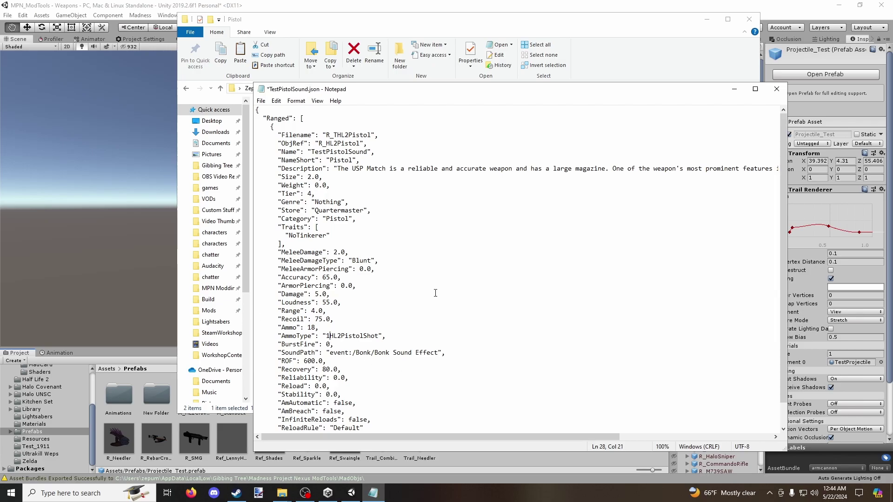
key("ctrl+s")
key("alt+F4")
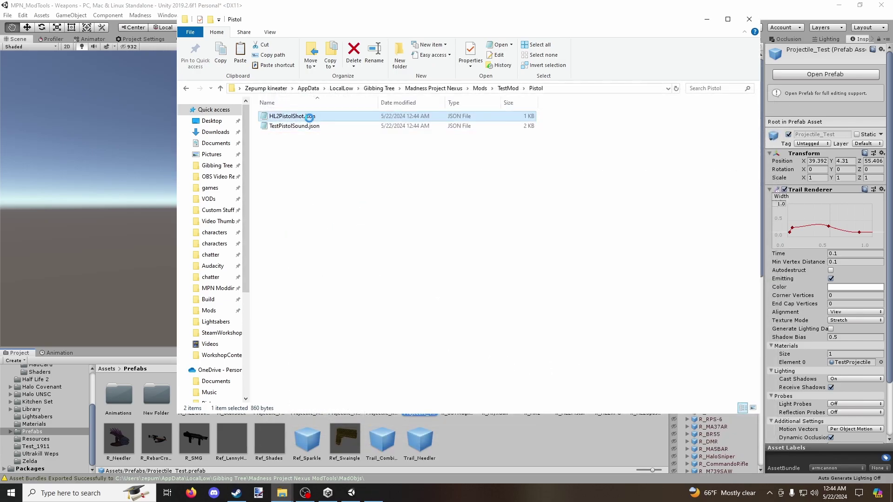
double_click(309, 120)
key("alt+F4")
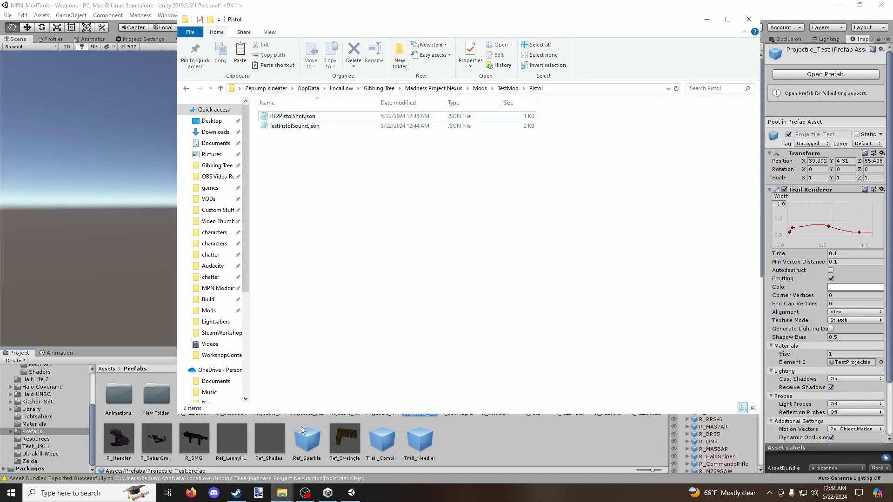
Launch the game and spawn TestPistolSound from Spawn Weapons > Pistol in the Playground.
left_click(236, 493)
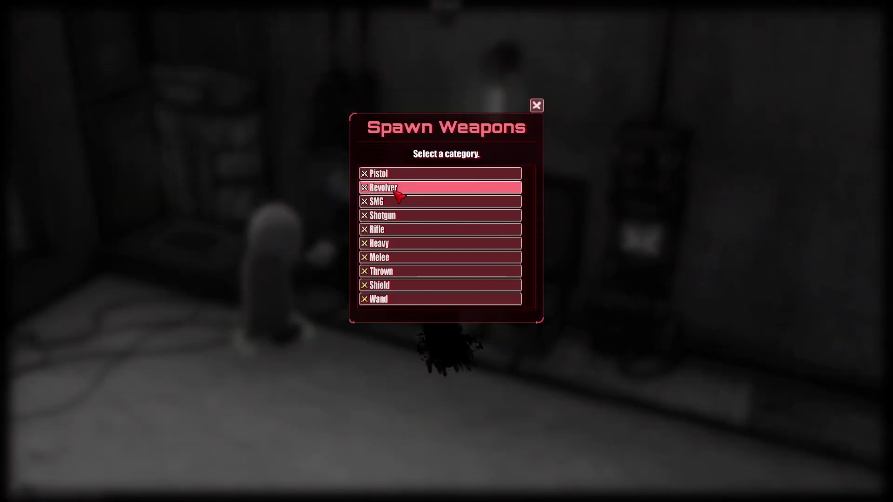
left_click(399, 174)
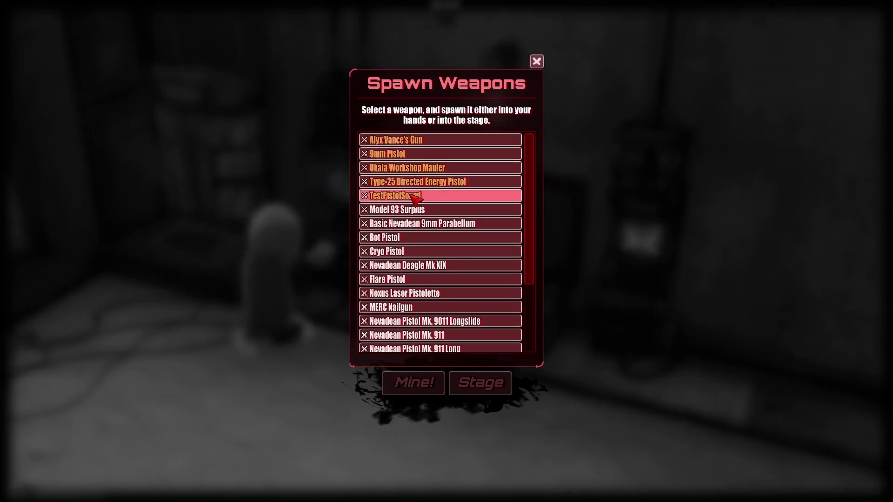
left_click(415, 199)
left_click(537, 61)
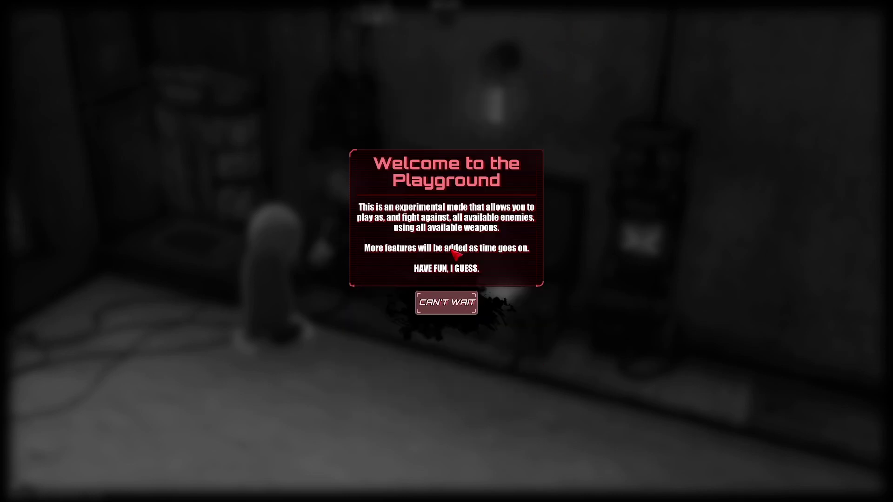
left_click(446, 303)
Walk left out of the training room into the hall.
key("a")
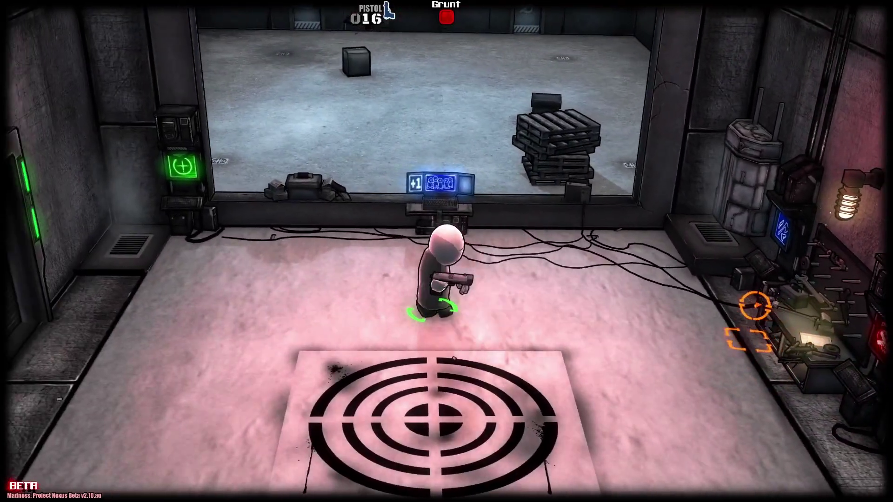
key("a")
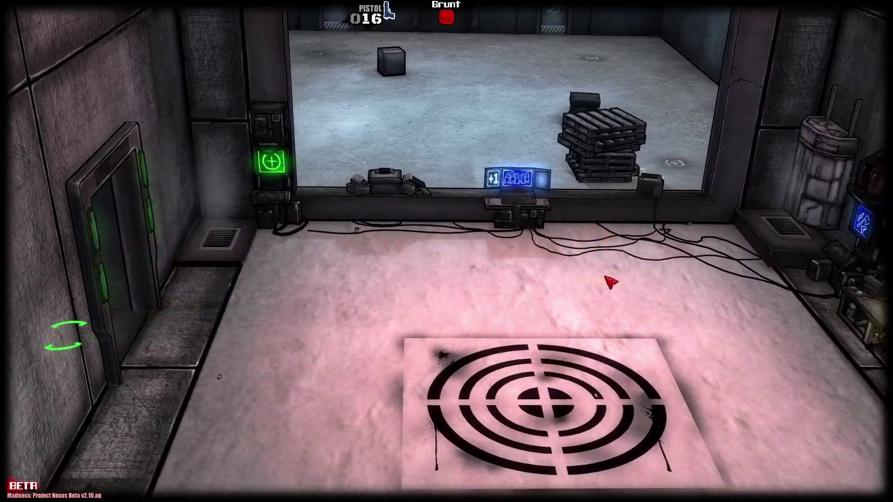
key("a")
Fire the new pistol rounds into the hall until the first magazine is empty.
left_click(660, 197)
left_click(660, 197)
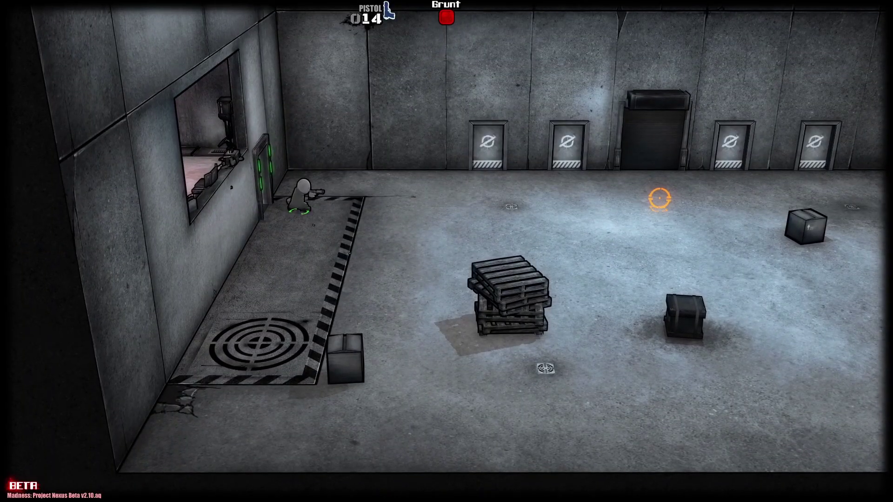
left_click(658, 197)
left_click(652, 184)
left_click(652, 180)
left_click(668, 198)
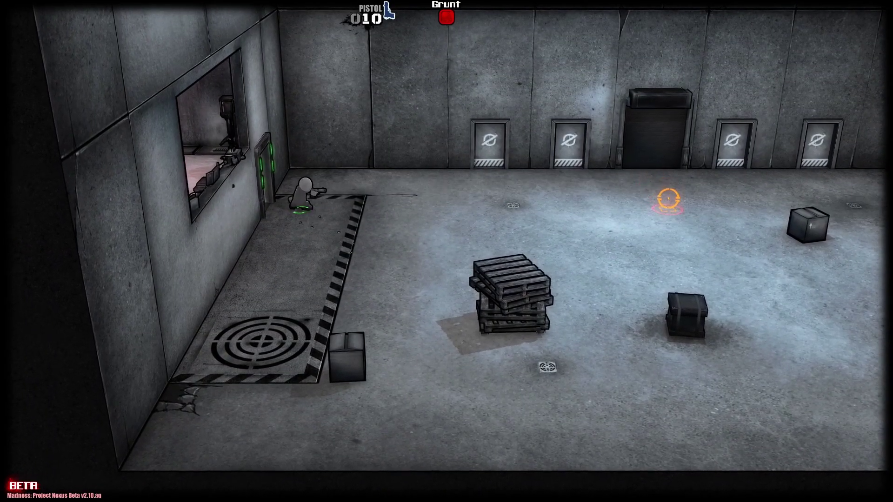
left_click(668, 198)
left_click(669, 198)
left_click(668, 199)
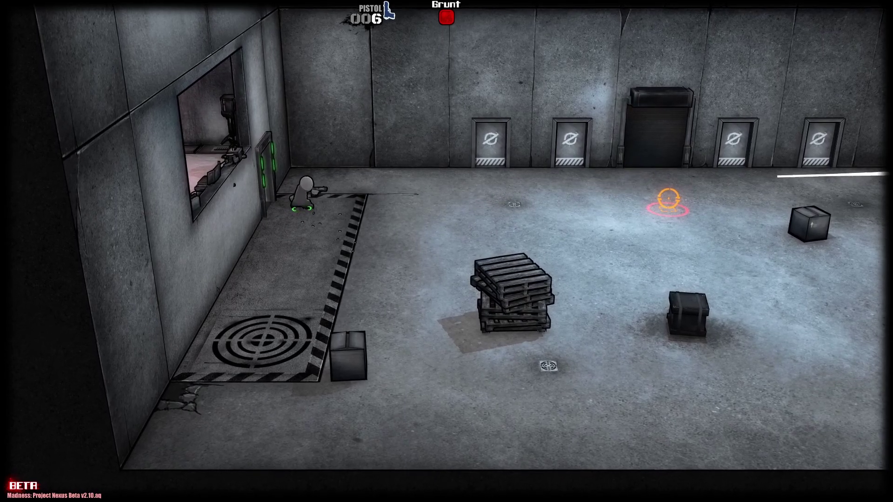
left_click(669, 199)
left_click(669, 198)
left_click(668, 199)
left_click(668, 198)
left_click(669, 199)
left_click(669, 192)
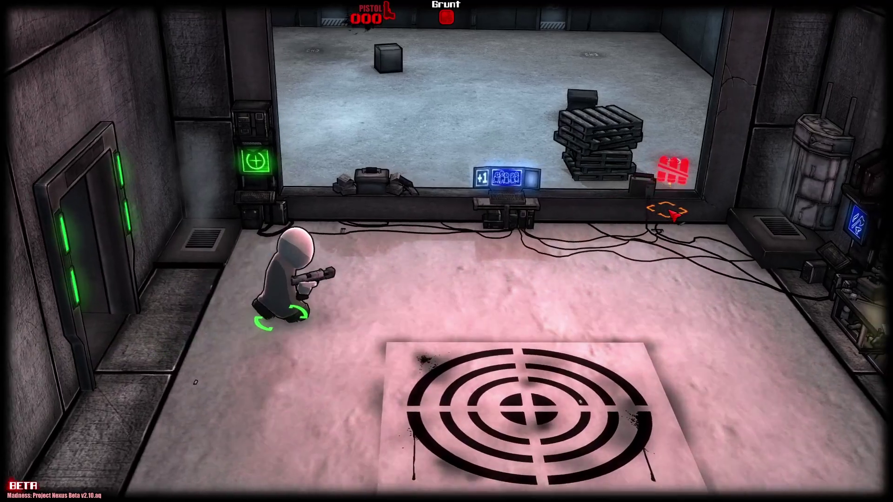
Restock pistol ammo at the ammo crate and head back toward the door.
key("w+d")
key("e")
key("a+s")
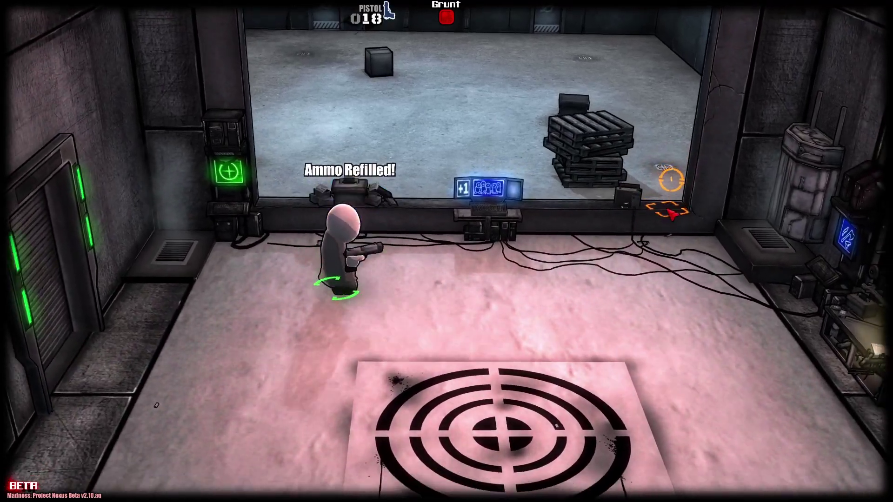
Fire across the larger hall until the ammo counter reads 000, then walk back past the pallets.
key("d")
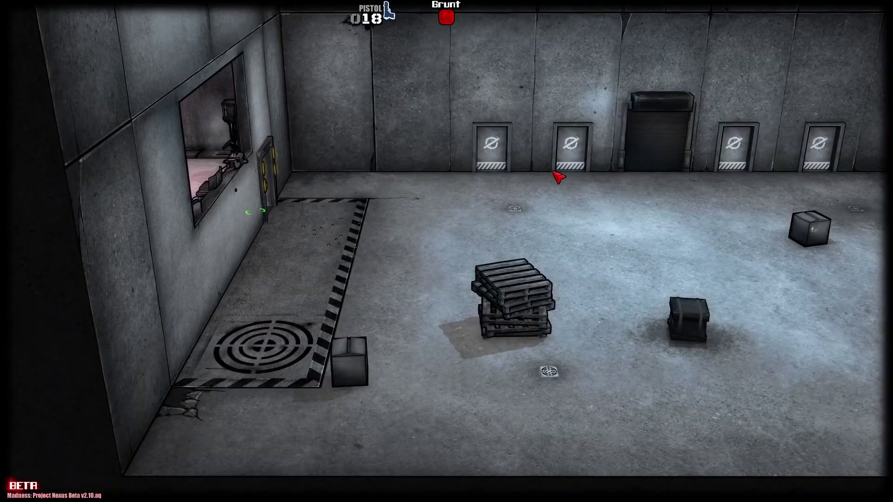
left_click(592, 196)
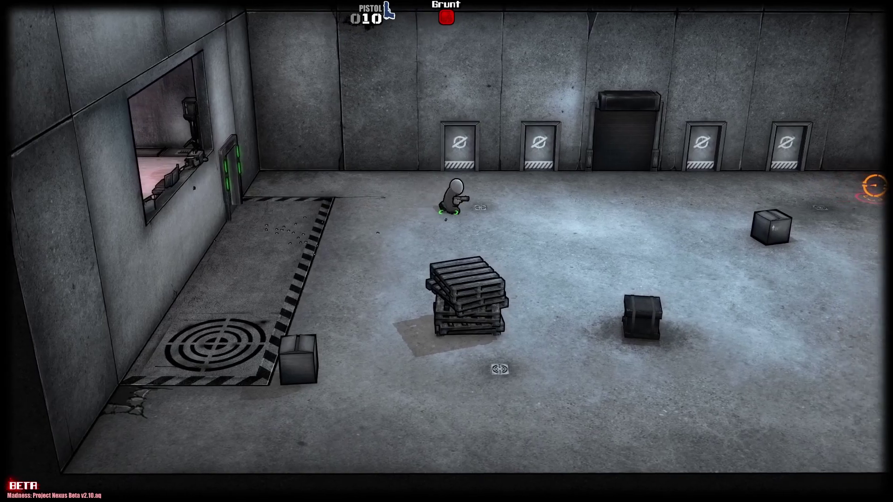
key("d")
left_click(853, 174)
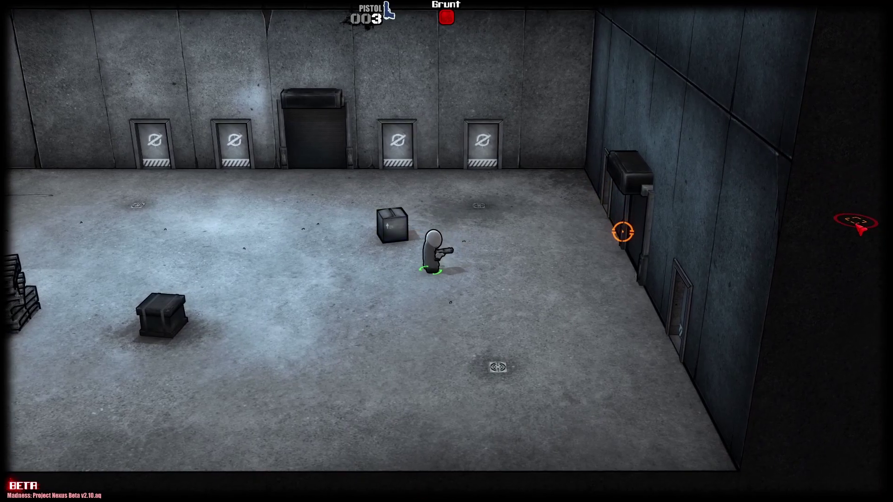
key("a")
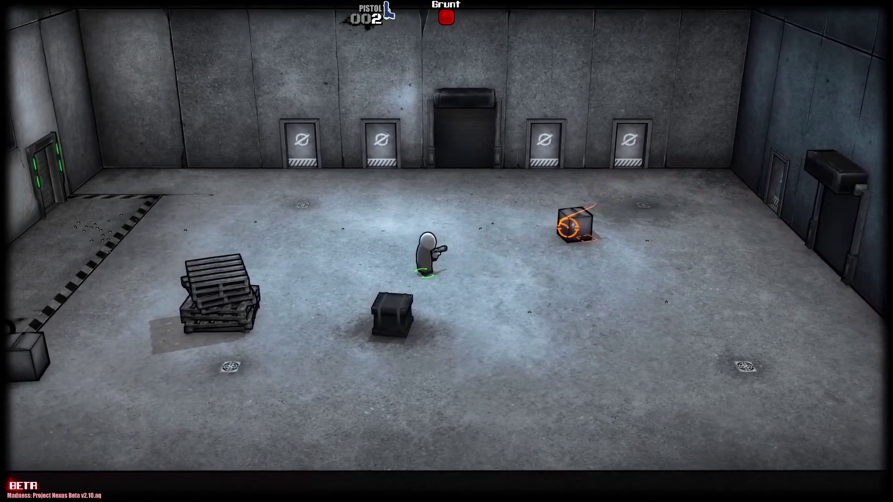
key("a")
left_click(587, 229)
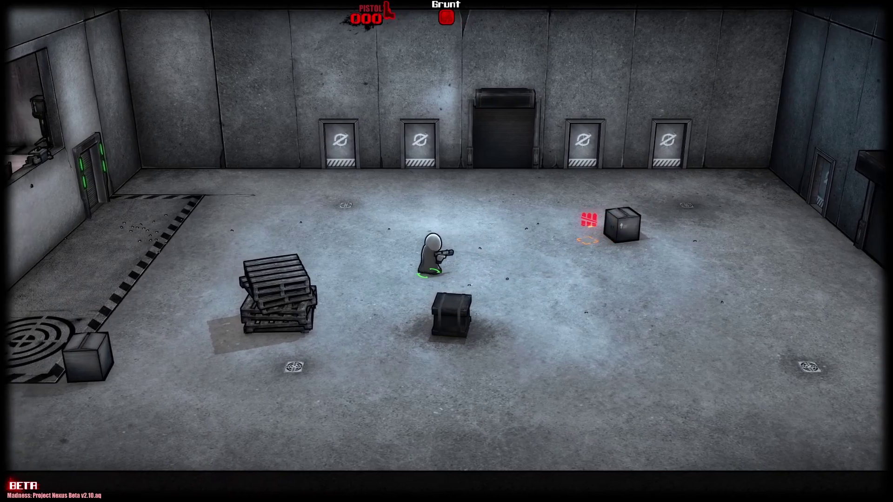
key("a")
key("w")
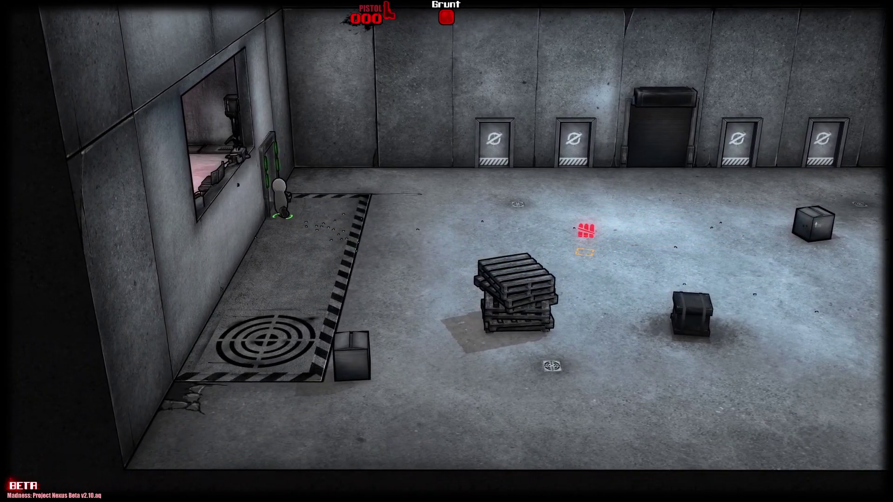
Refill the TestPistolSound pistol to 018 at the window console, then return to the room's middle.
key("w")
key("d")
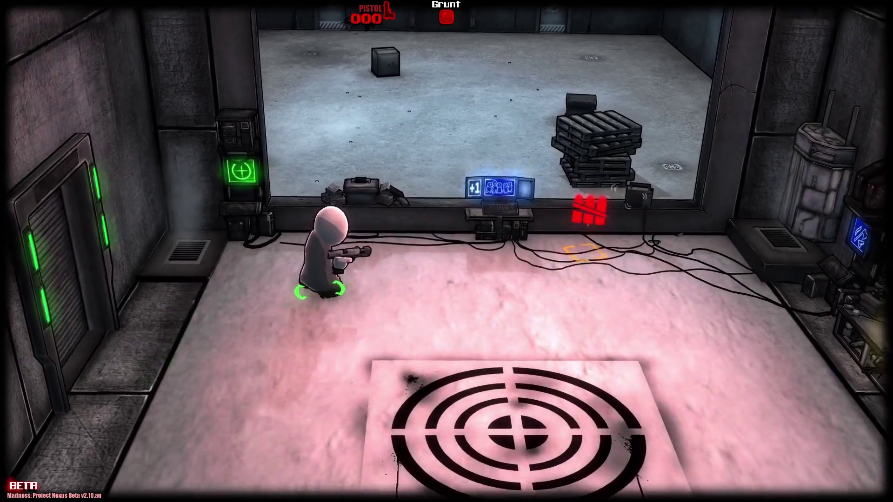
key("d")
key("e")
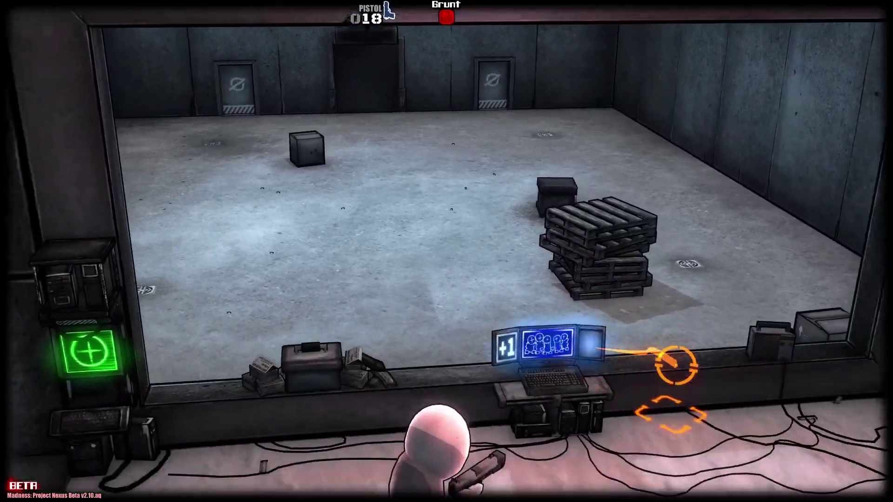
key("s")
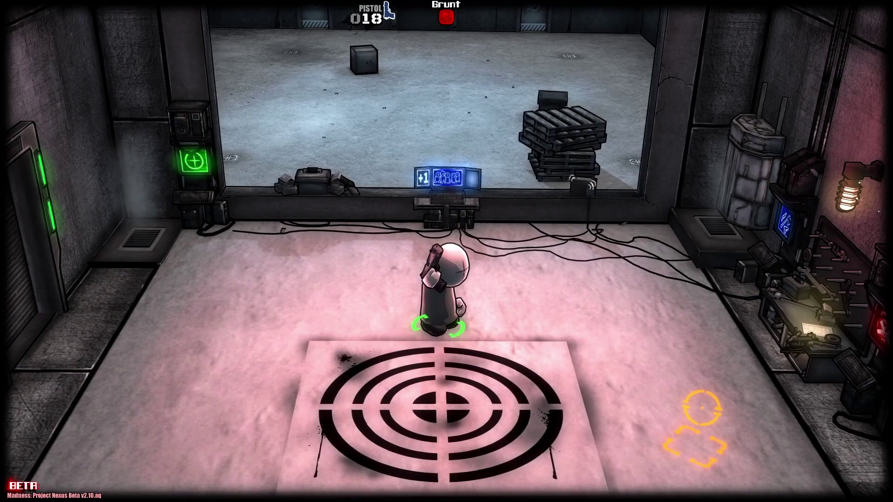